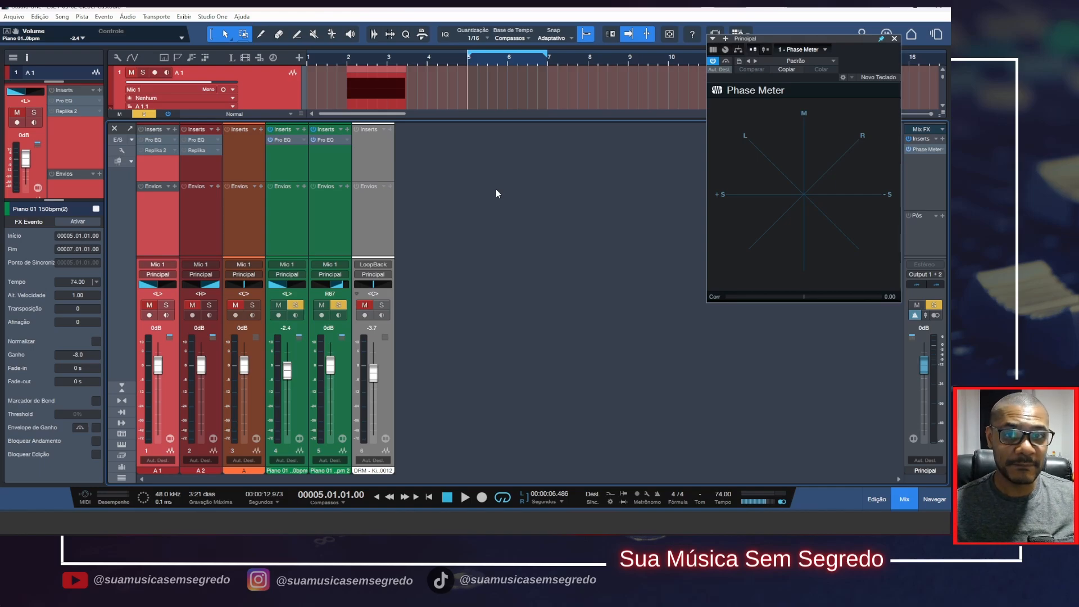
Step: Review the A 1, A 2 and A tracks in the arrangement and return to the mixer with A 1 selected
{"action": "key", "text": "F3"}
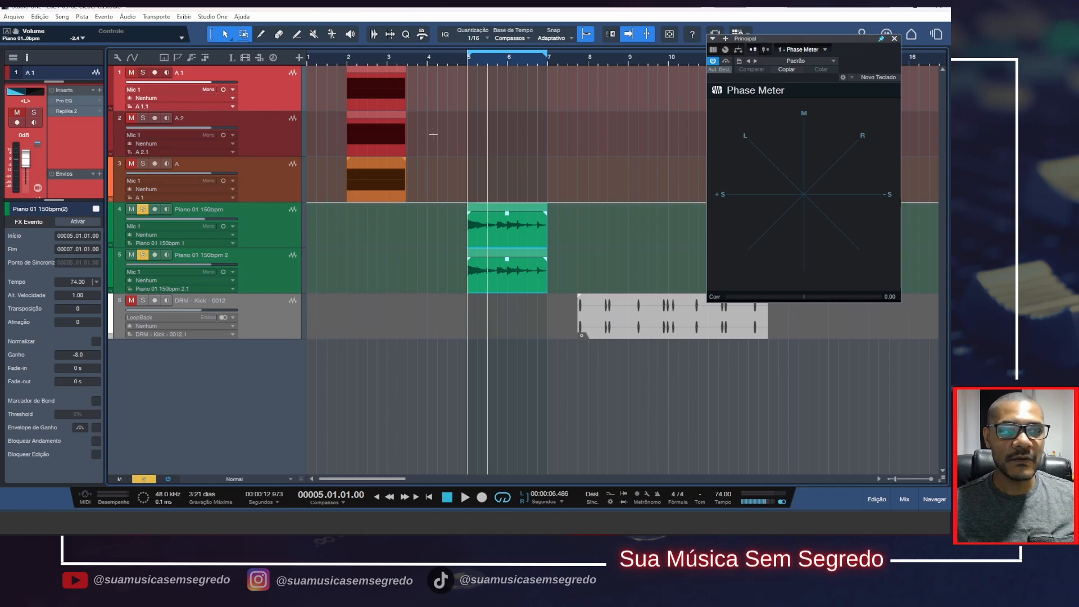
{"action": "left_click", "coordinate": [276, 134]}
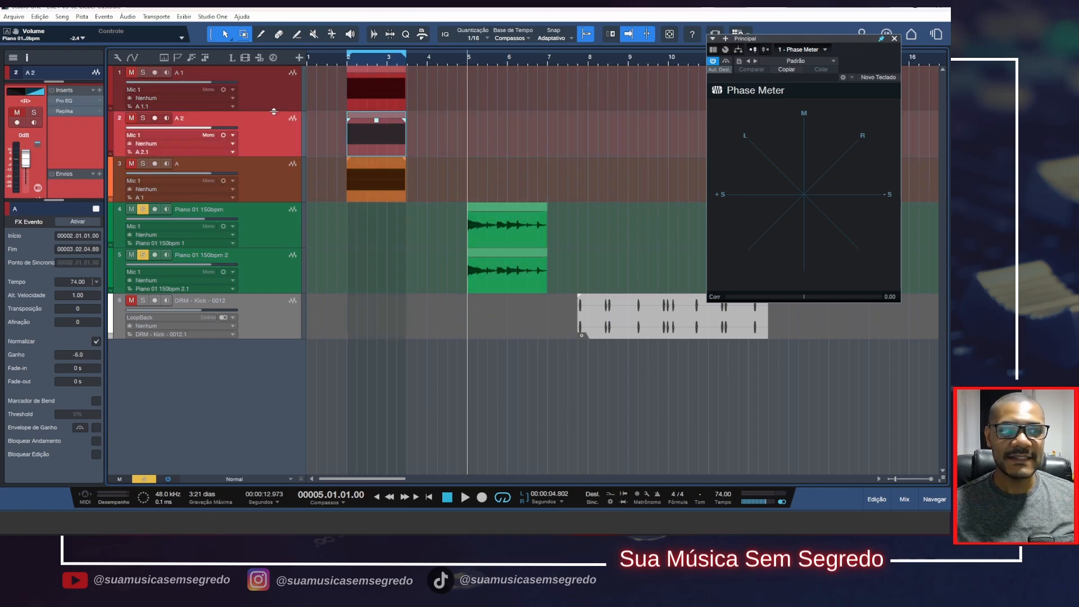
{"action": "left_click", "coordinate": [271, 85]}
{"action": "left_click", "coordinate": [275, 145]}
{"action": "left_click", "coordinate": [274, 184]}
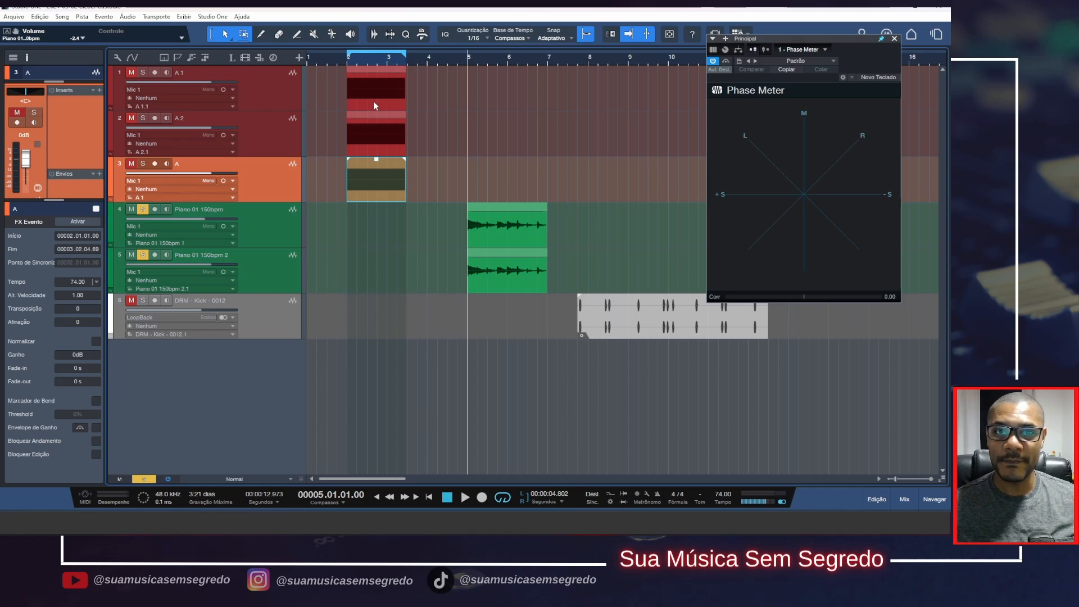
{"action": "left_click", "coordinate": [271, 97]}
{"action": "key", "text": "F3"}
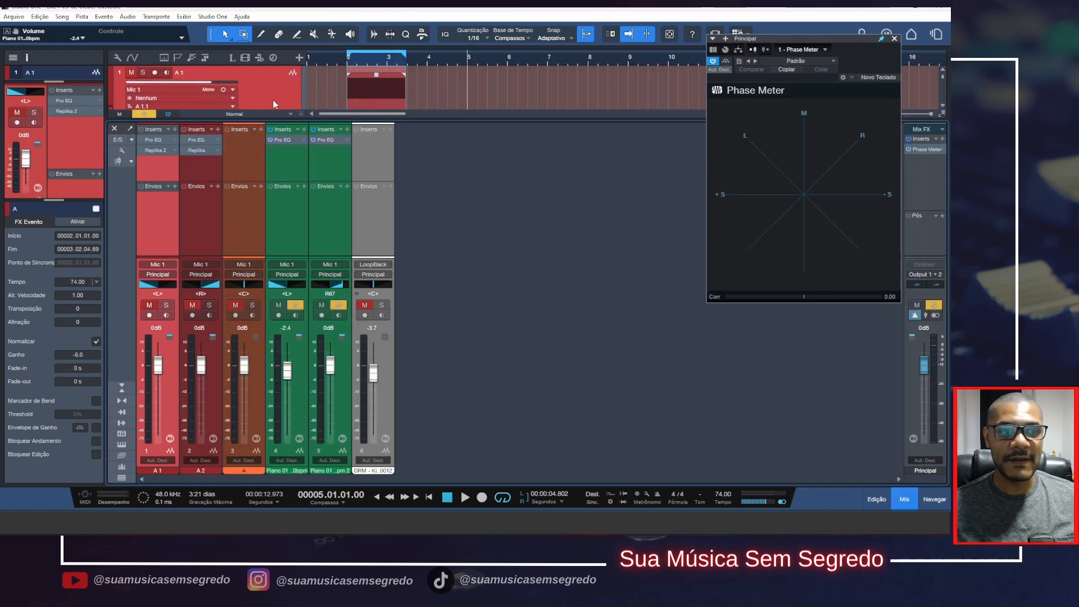
Step: Solo A 1 with its pan centered and the Principal output fader lowered to -∞
{"action": "left_click_drag", "start_coordinate": [163, 286], "coordinate": [179, 287]}
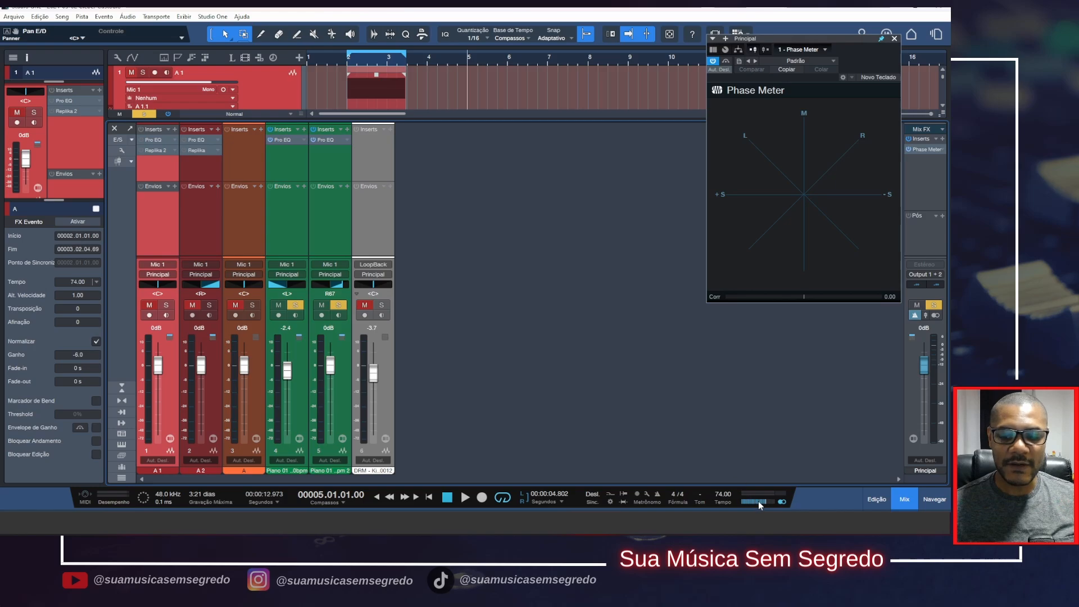
{"action": "left_click_drag", "start_coordinate": [757, 502], "coordinate": [703, 531]}
{"action": "left_click", "coordinate": [166, 305]}
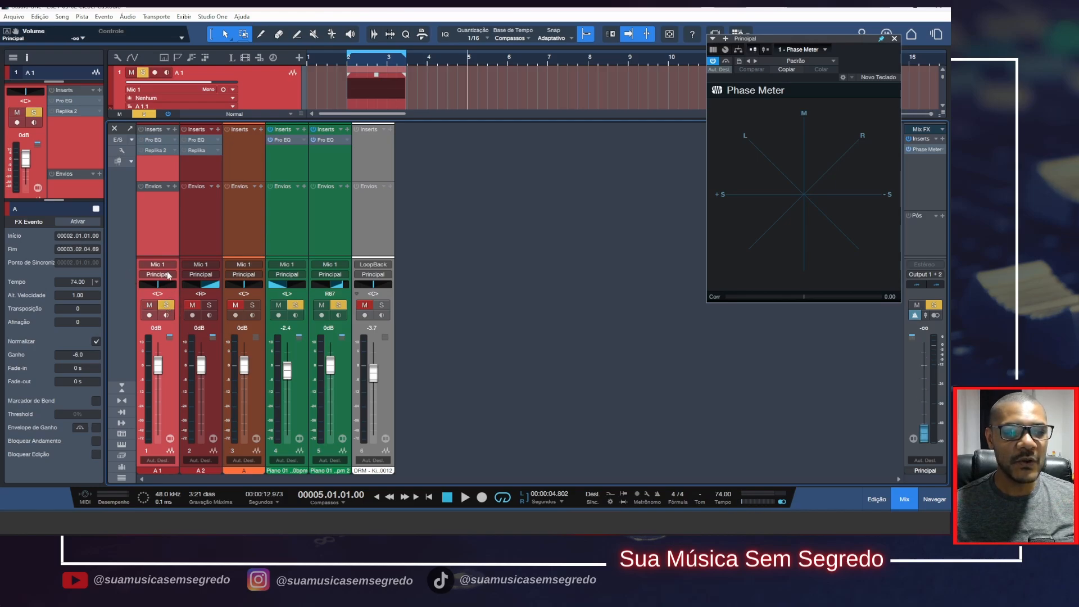
Step: Reposition the Phase Meter window and play the soloed A 1 event in a loop from bar 2, leaving the piano tracks unsoloed
{"action": "left_click_drag", "start_coordinate": [852, 39], "coordinate": [806, 50]}
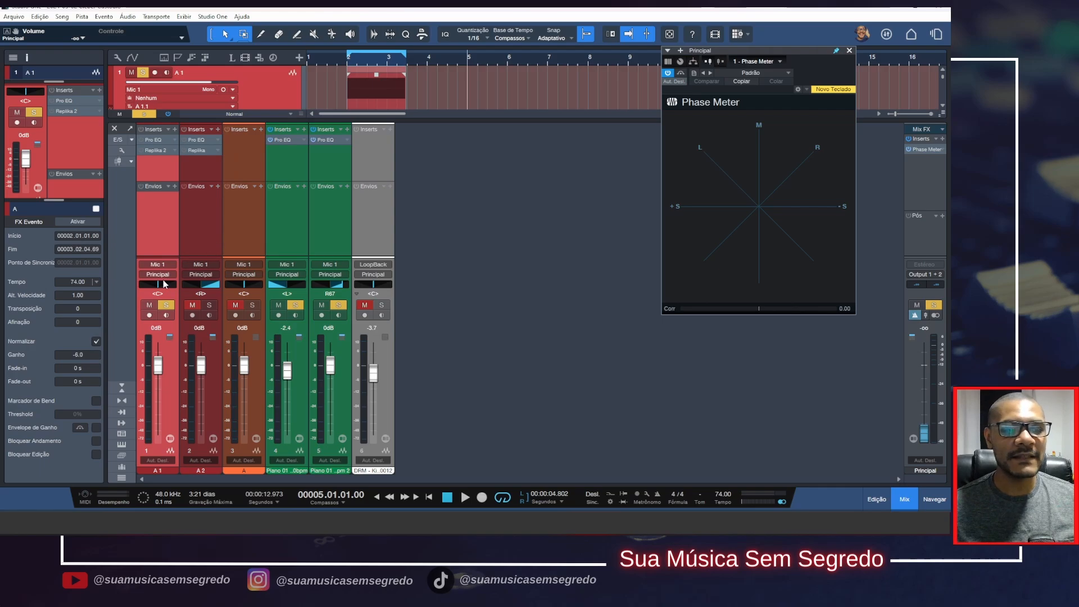
{"action": "mouse_move", "coordinate": [158, 288]}
{"action": "left_mouse_down"}
{"action": "mouse_move", "coordinate": [177, 289]}
{"action": "mouse_move", "coordinate": [138, 290]}
{"action": "mouse_move", "coordinate": [152, 291]}
{"action": "left_mouse_up"}
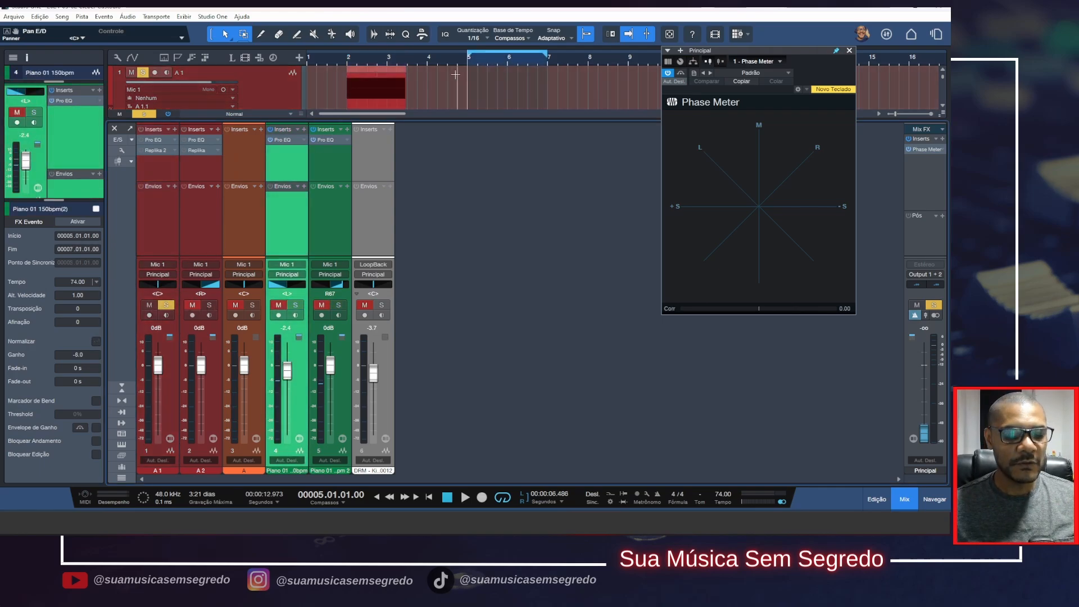
{"action": "key", "text": "F3"}
{"action": "left_click", "coordinate": [370, 110]}
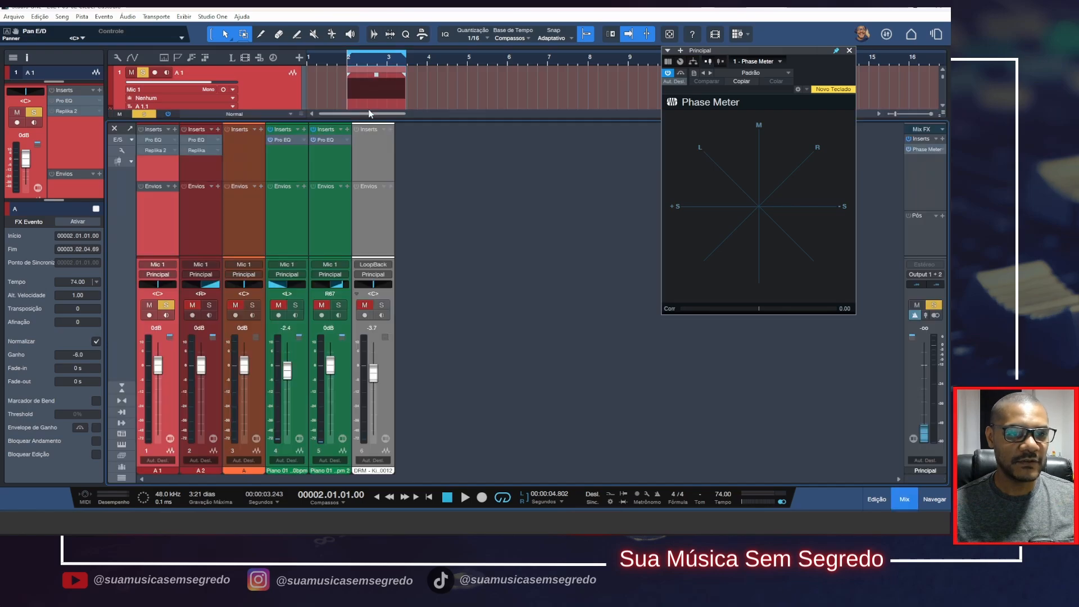
{"action": "key", "text": "F3"}
{"action": "left_click", "coordinate": [166, 305]}
{"action": "left_click", "coordinate": [166, 306]}
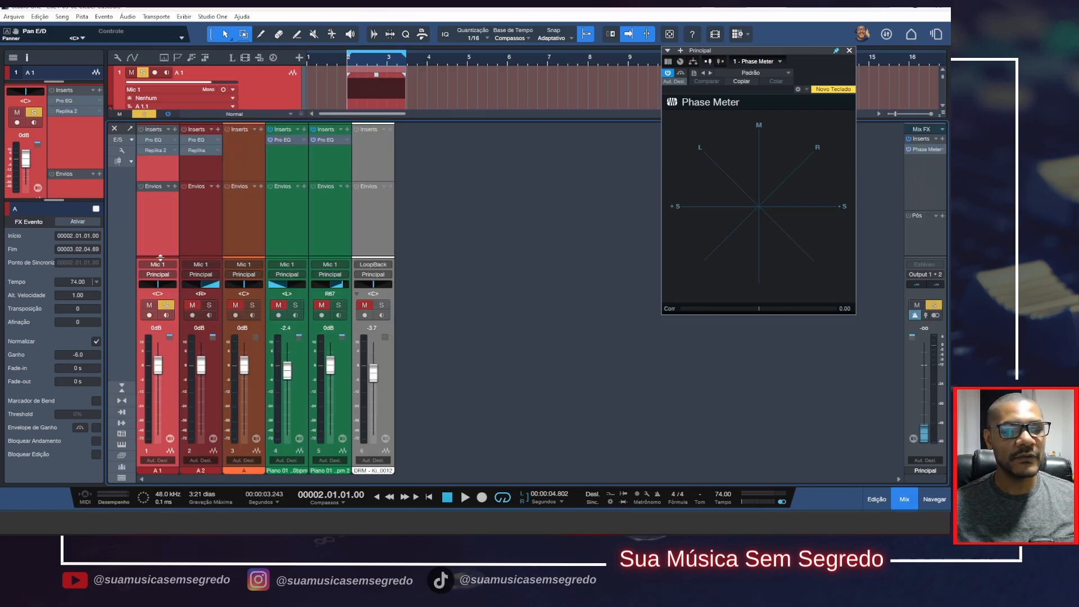
{"action": "key", "text": "space"}
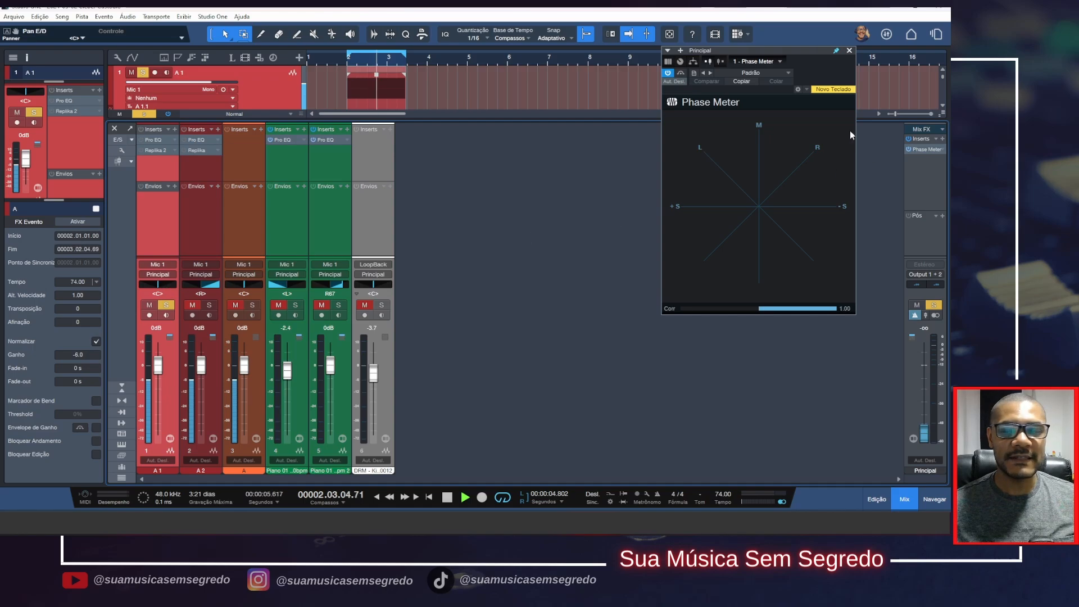
Step: Pan A 1 to L53 and R59 during playback, and return it to center
{"action": "left_click_drag", "start_coordinate": [159, 285], "coordinate": [149, 287]}
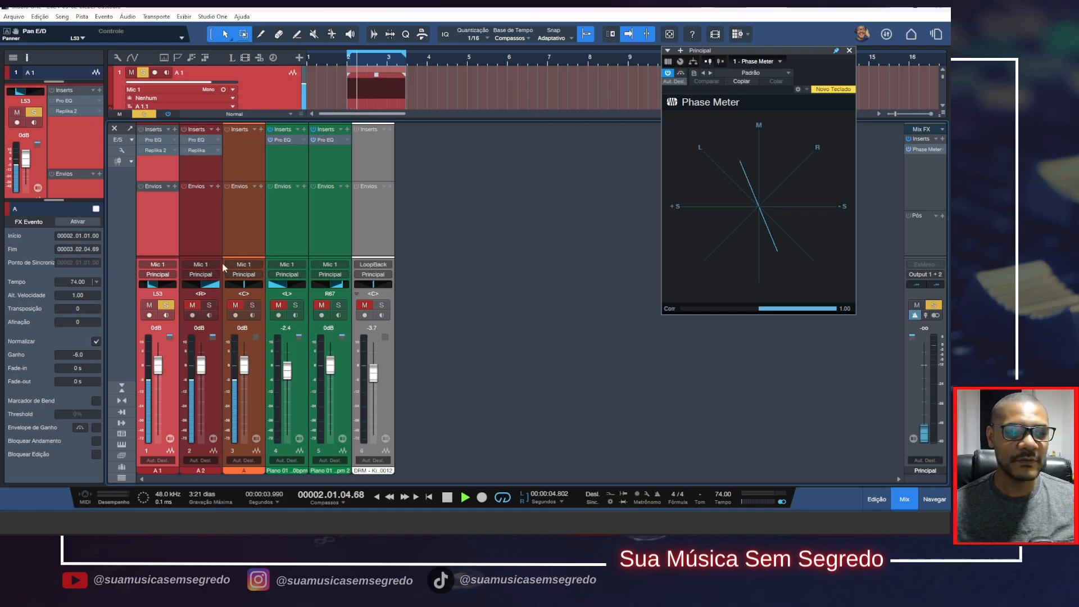
{"action": "left_click_drag", "start_coordinate": [154, 288], "coordinate": [175, 288]}
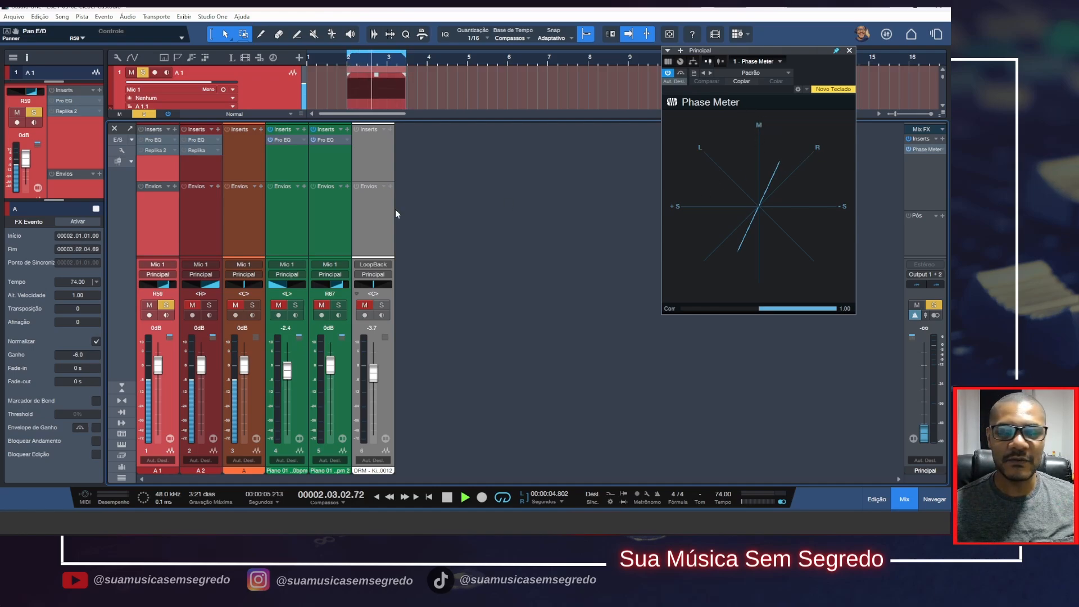
{"action": "left_click", "coordinate": [170, 283], "text": "ctrl"}
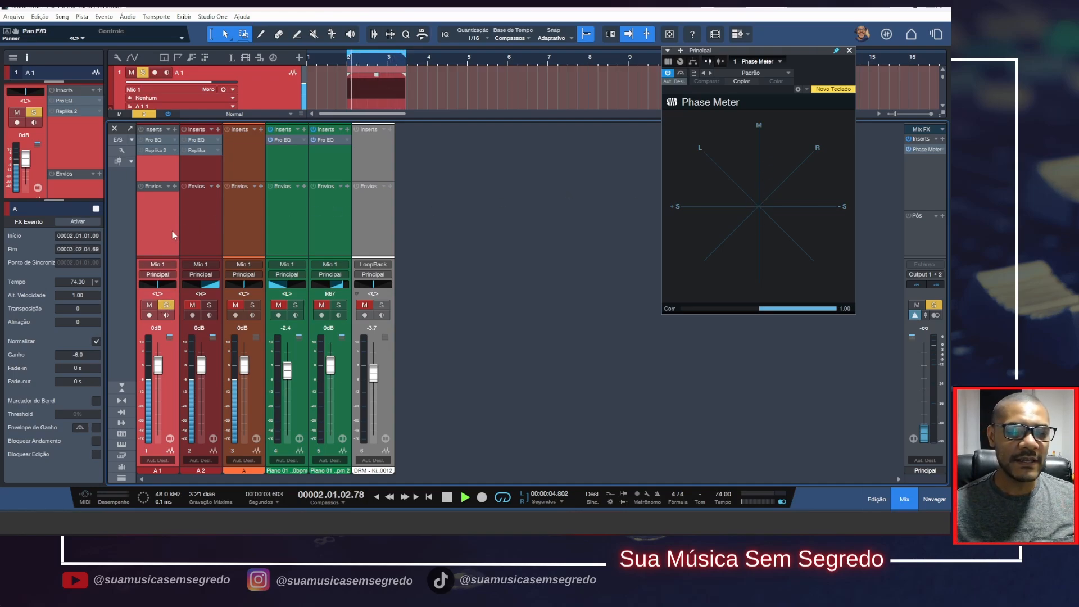
Step: Audition the A track in solo and switch the solo back to A 1
{"action": "left_click", "coordinate": [253, 188]}
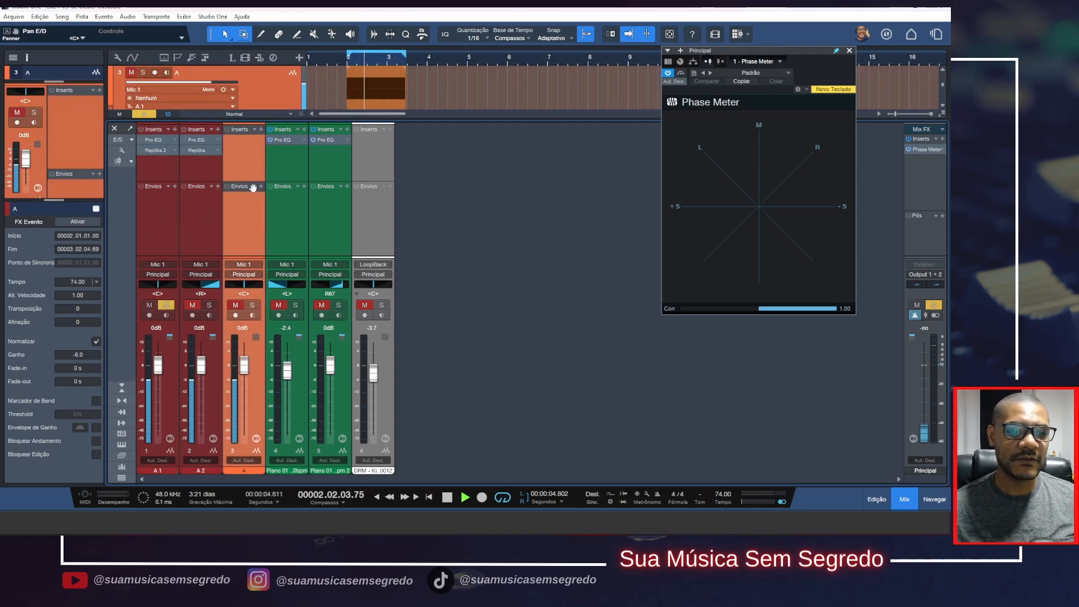
{"action": "left_click", "coordinate": [253, 305]}
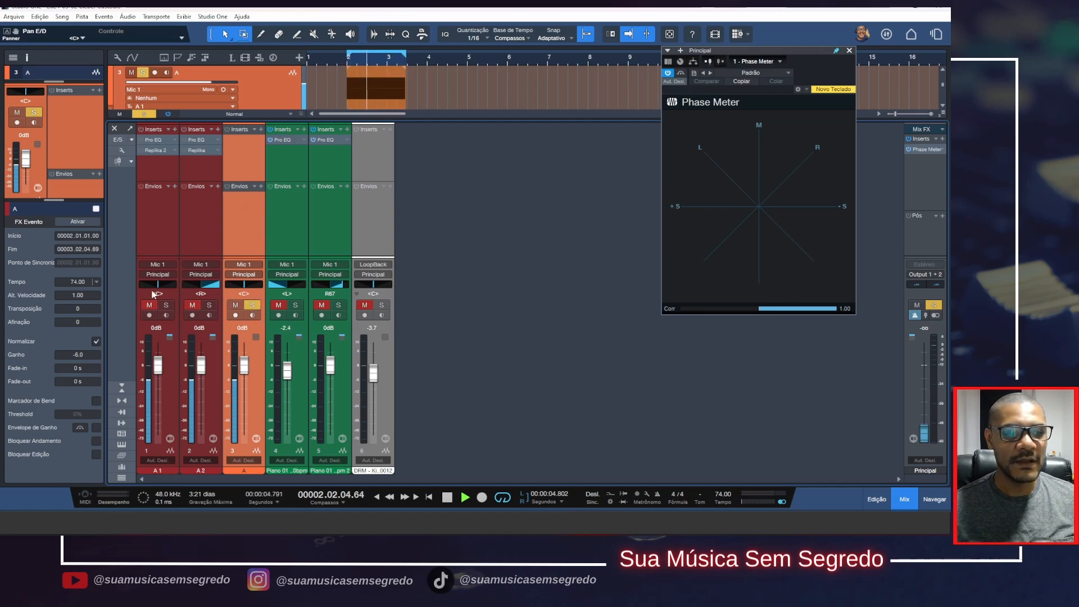
{"action": "left_click", "coordinate": [169, 256]}
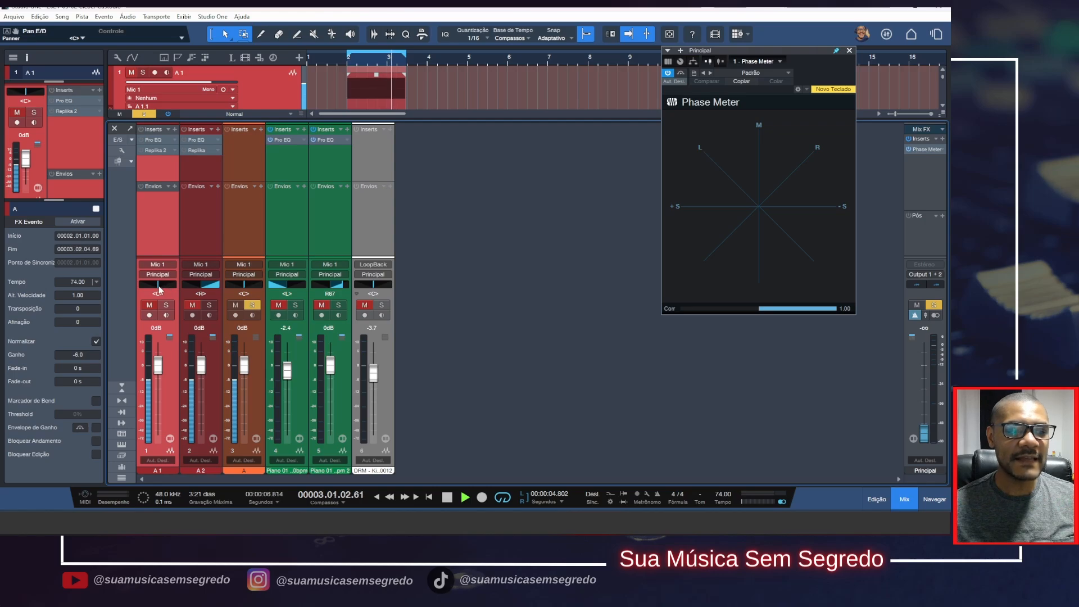
{"action": "left_click", "coordinate": [166, 305]}
Step: Pan A 1 hard left and solo A 2 alongside it
{"action": "left_click_drag", "start_coordinate": [160, 290], "coordinate": [168, 311]}
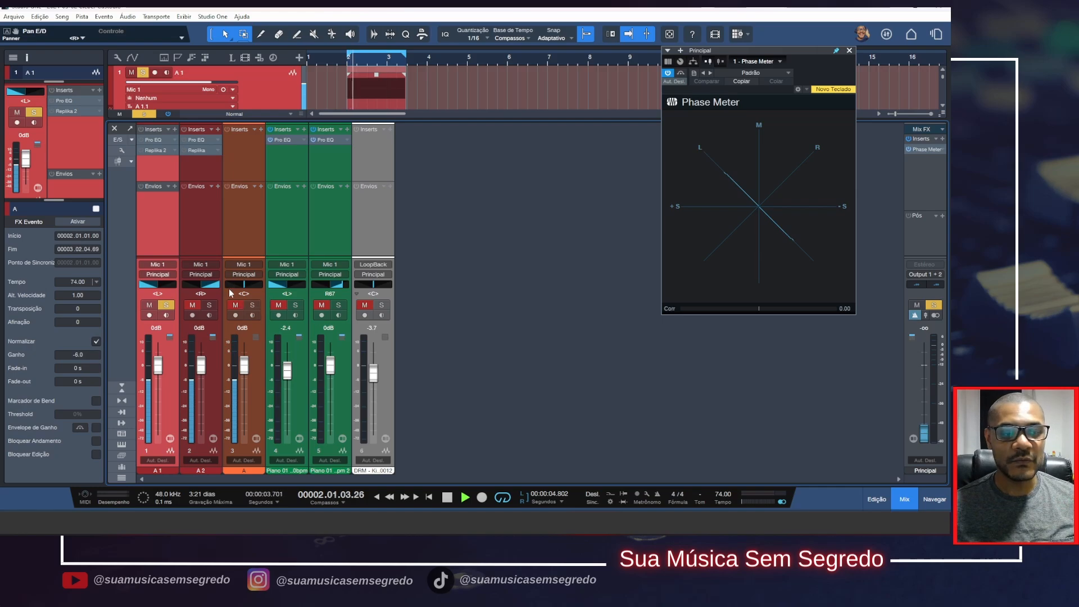
{"action": "left_click", "coordinate": [209, 305]}
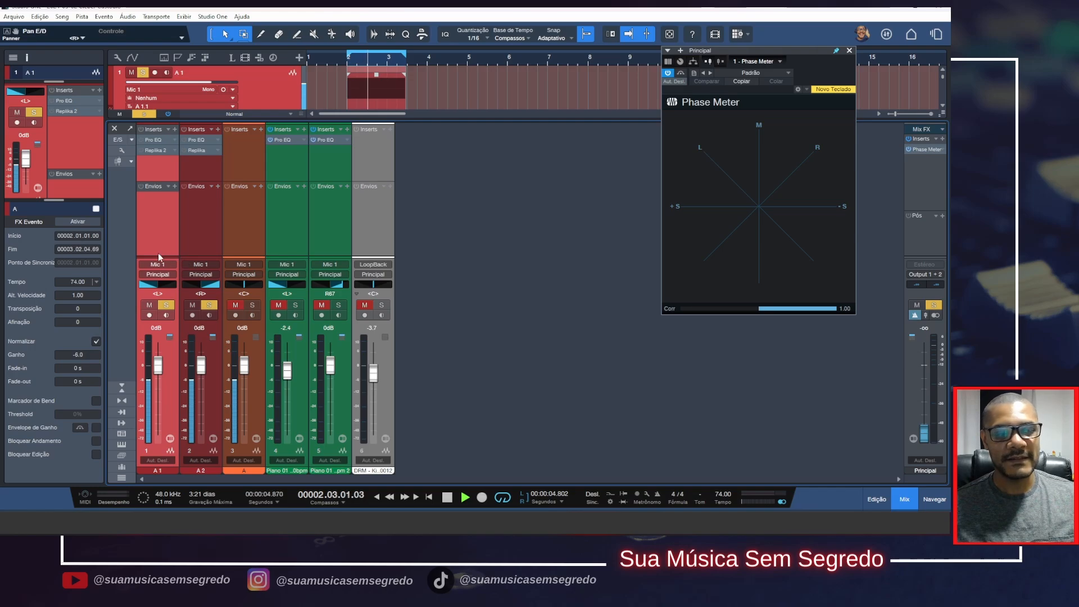
{"action": "left_click", "coordinate": [208, 237]}
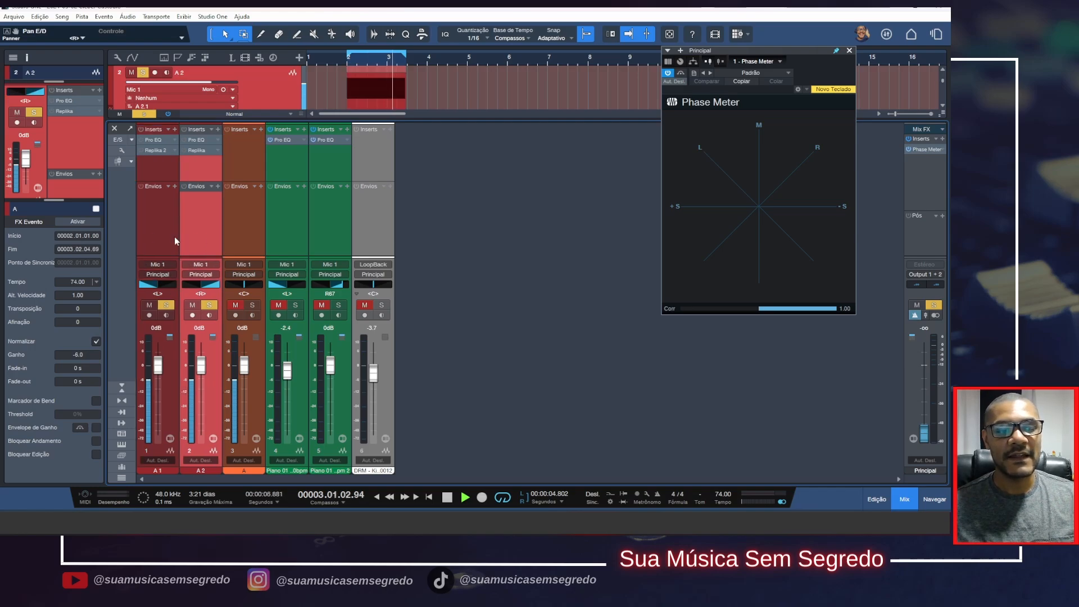
{"action": "left_click", "coordinate": [172, 238]}
{"action": "left_click", "coordinate": [194, 234]}
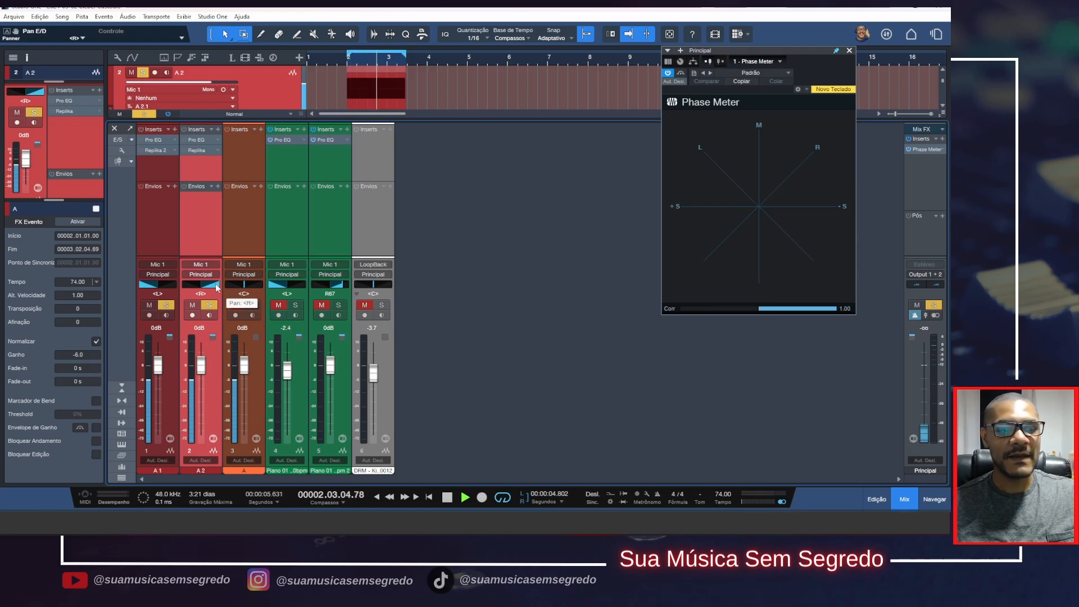
Step: Try A 2's pan at R40 and A 1's at L42 and center, and restore both to hard right and hard left
{"action": "left_click_drag", "start_coordinate": [218, 288], "coordinate": [208, 281]}
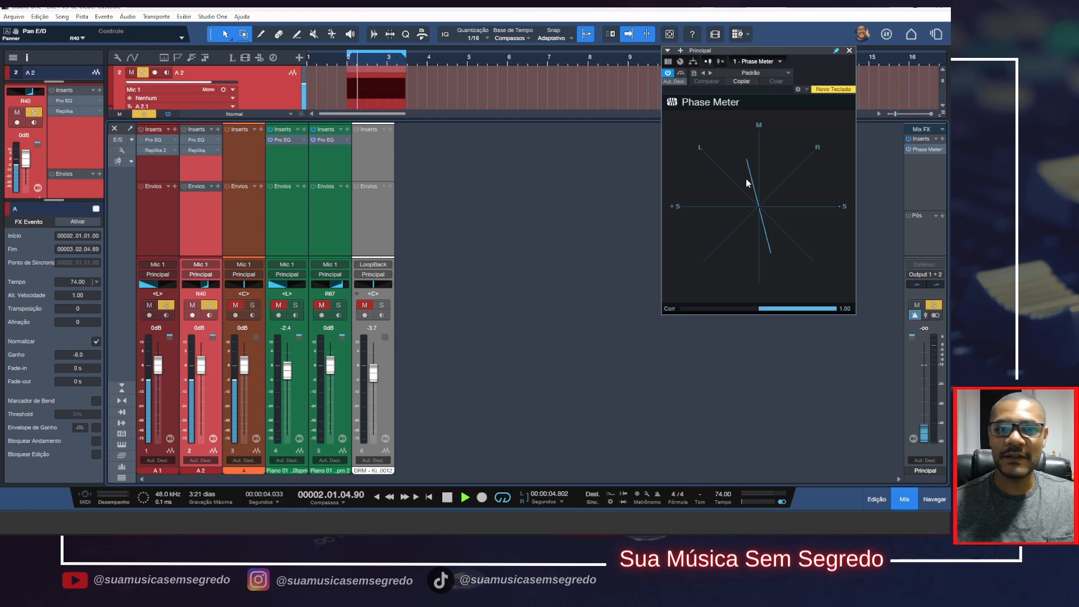
{"action": "left_click_drag", "start_coordinate": [201, 284], "coordinate": [151, 287]}
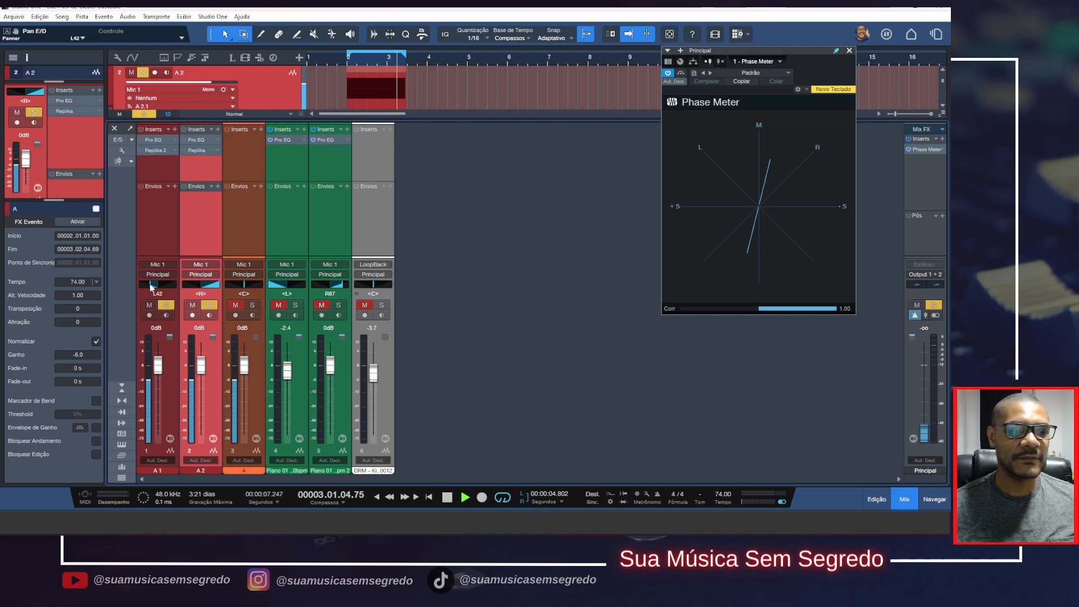
{"action": "left_click", "coordinate": [150, 285], "text": "ctrl"}
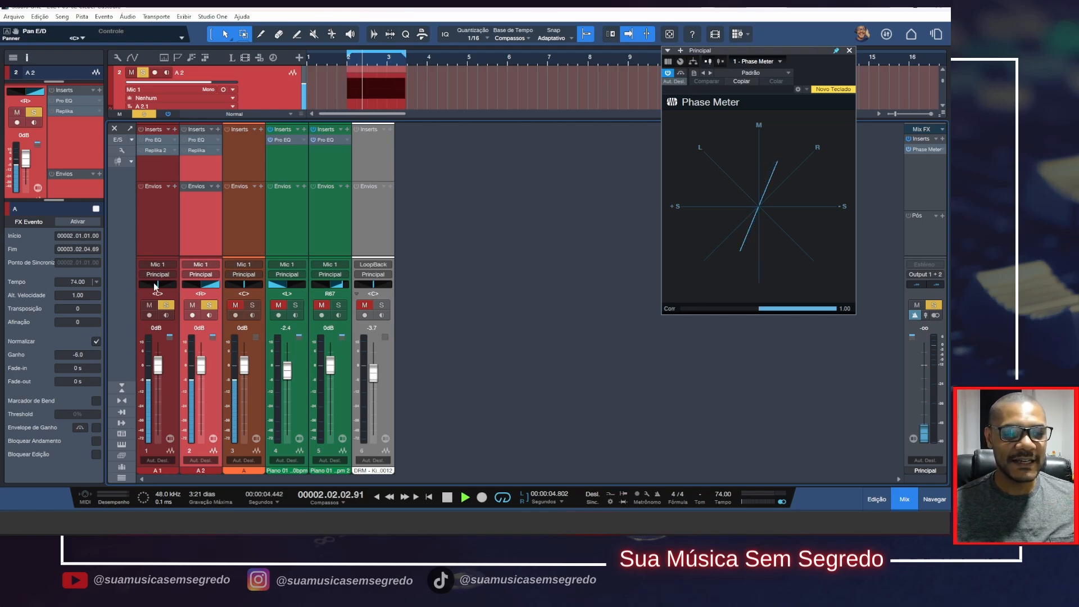
{"action": "left_click_drag", "start_coordinate": [155, 284], "coordinate": [119, 287]}
Step: Lower the A 1 and A 2 faders together to -∞, raise them to +1.9 dB, and stop playback
{"action": "left_click", "coordinate": [176, 236]}
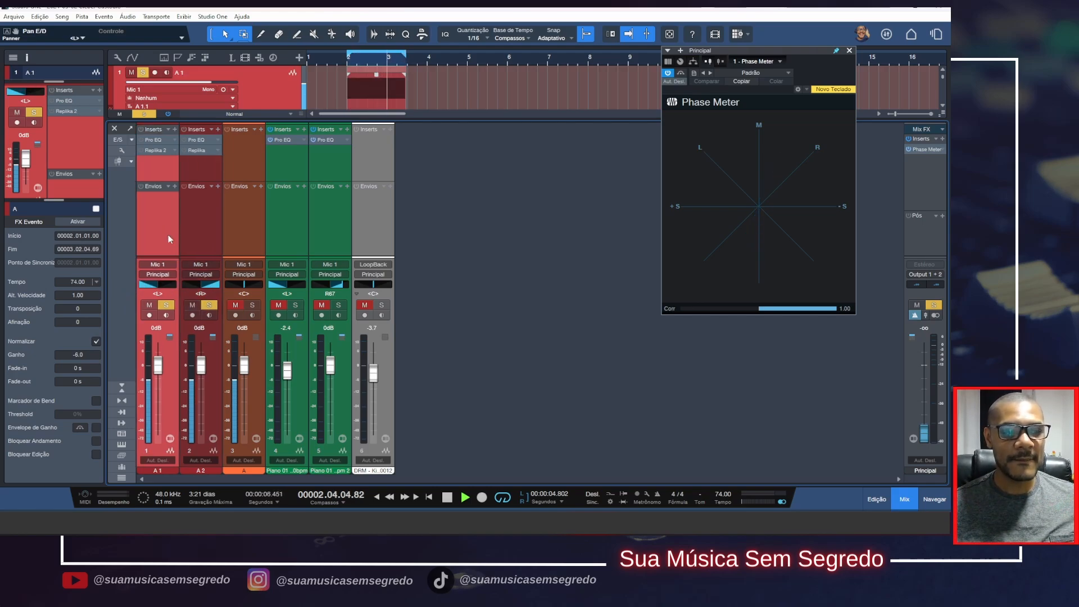
{"action": "left_click", "coordinate": [194, 230], "text": "shift"}
{"action": "left_click_drag", "start_coordinate": [201, 364], "coordinate": [201, 433]}
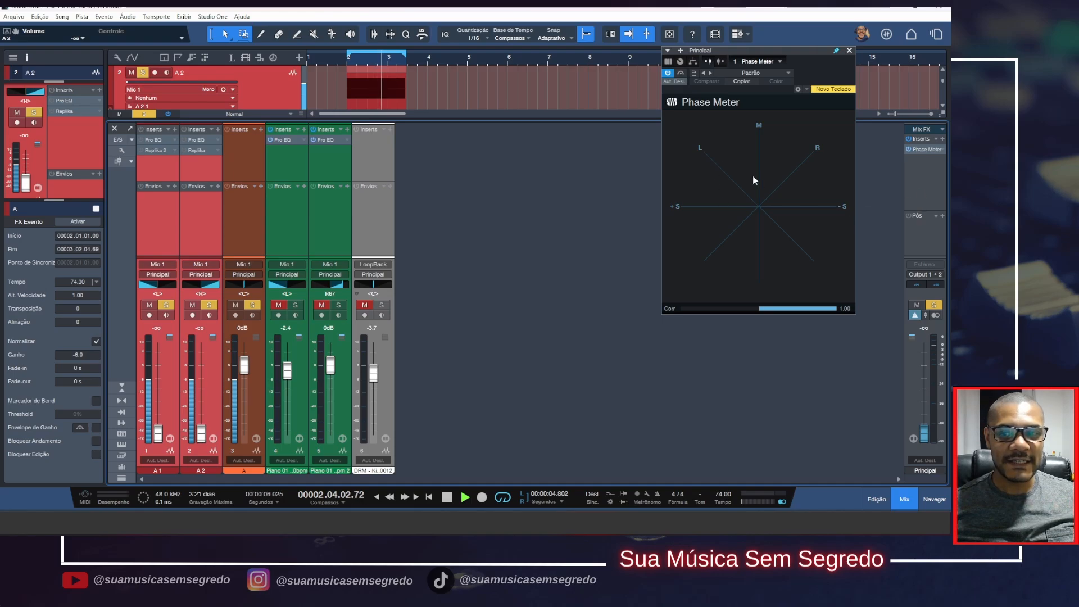
{"action": "left_click_drag", "start_coordinate": [202, 434], "coordinate": [201, 361]}
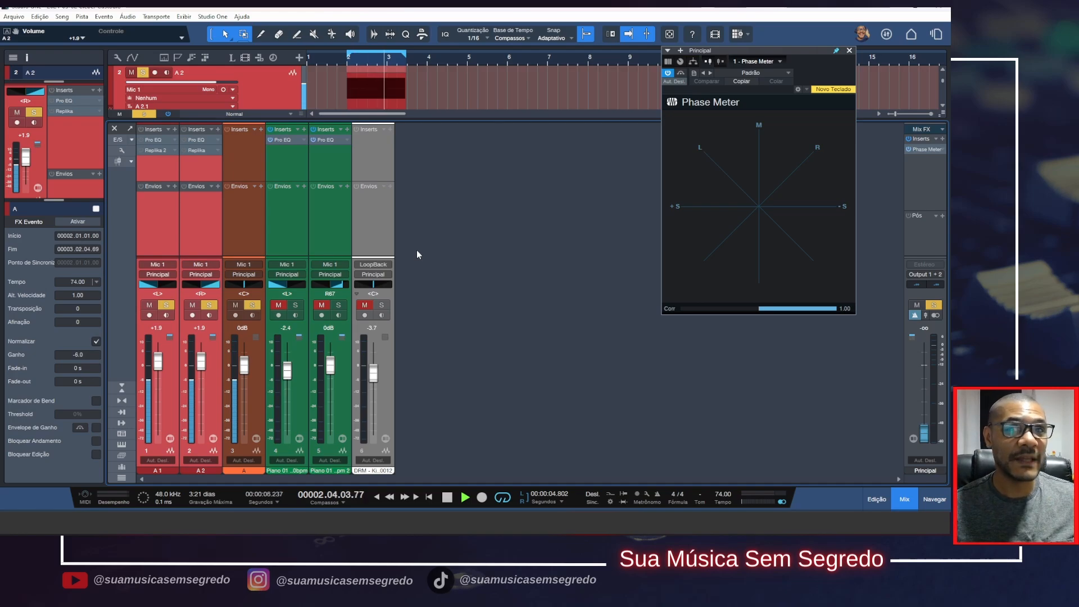
{"action": "key", "text": "space"}
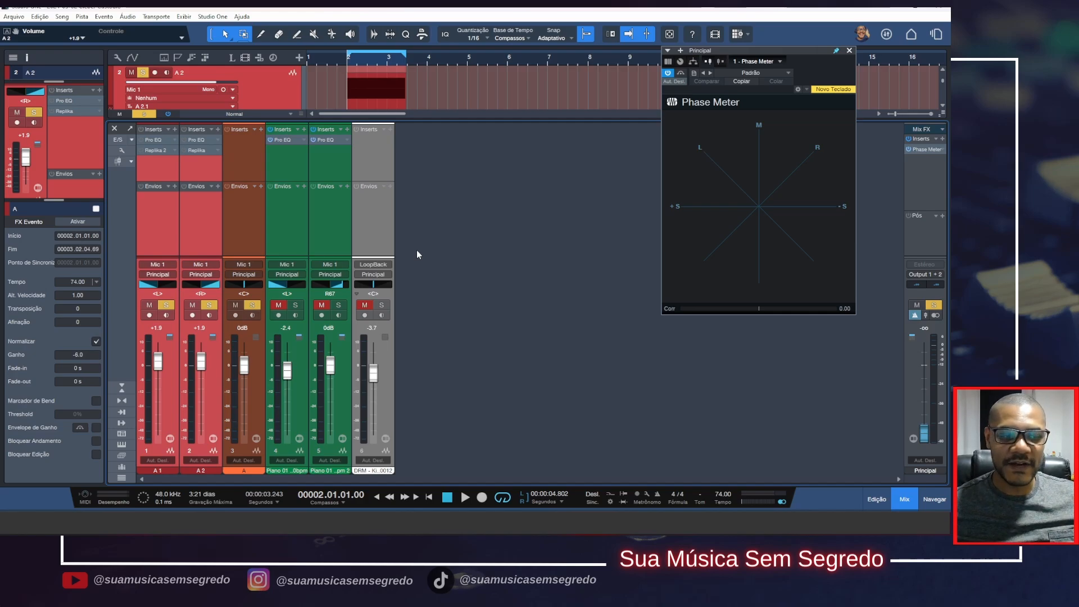
Step: Activate the Pro EQ on channels A 1 and A 2 together and check A 2's curve
{"action": "left_click", "coordinate": [164, 222]}
{"action": "left_click", "coordinate": [192, 225]}
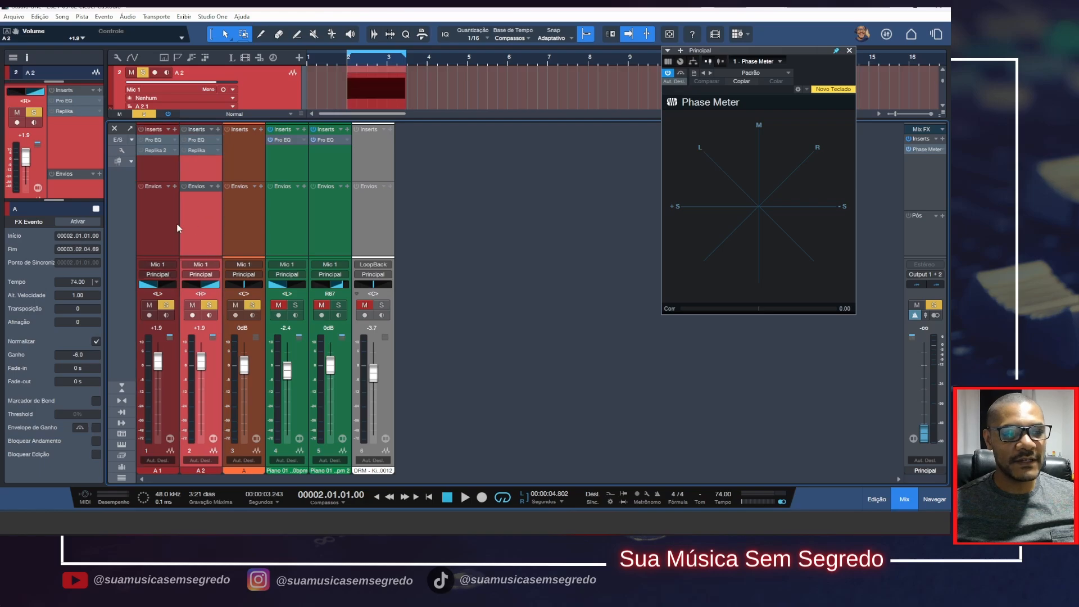
{"action": "left_click", "coordinate": [178, 227]}
{"action": "left_click", "coordinate": [204, 225]}
{"action": "left_click", "coordinate": [164, 242]}
{"action": "left_click", "coordinate": [208, 231], "text": "shift"}
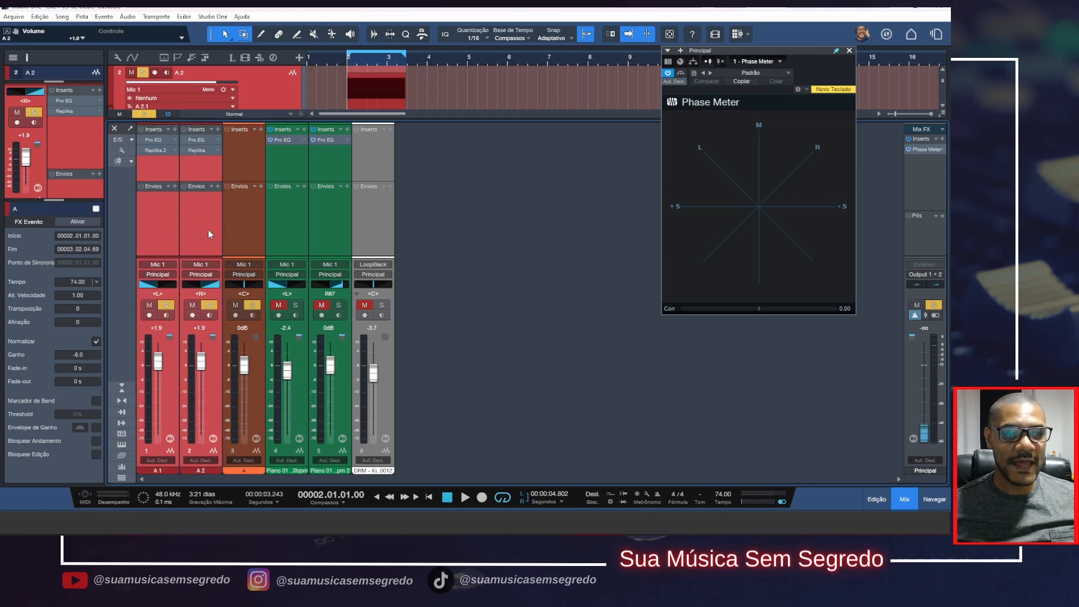
{"action": "left_click", "coordinate": [161, 139]}
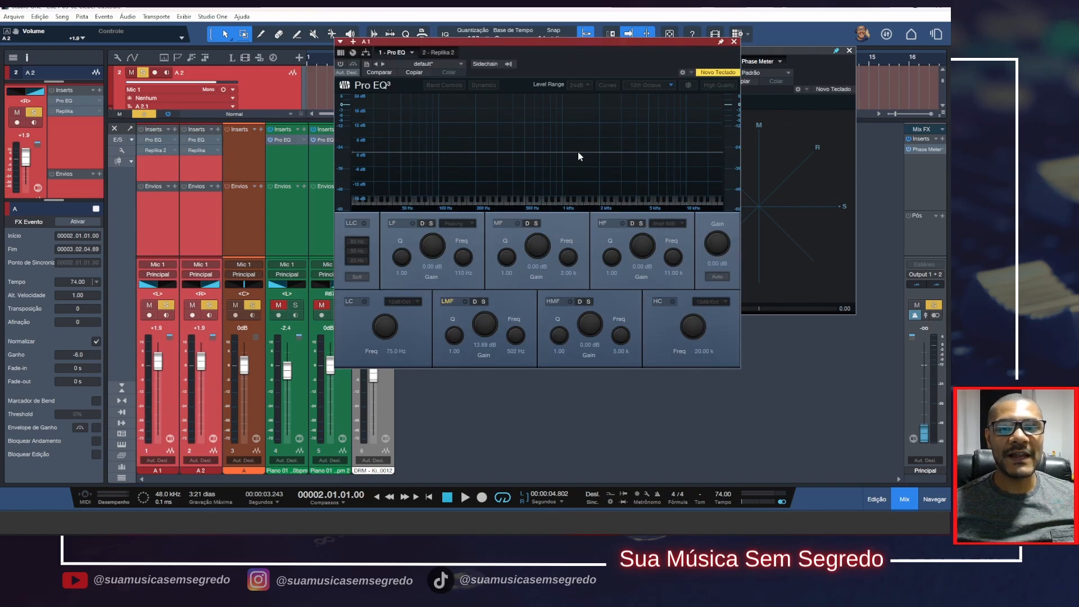
{"action": "left_click", "coordinate": [342, 64]}
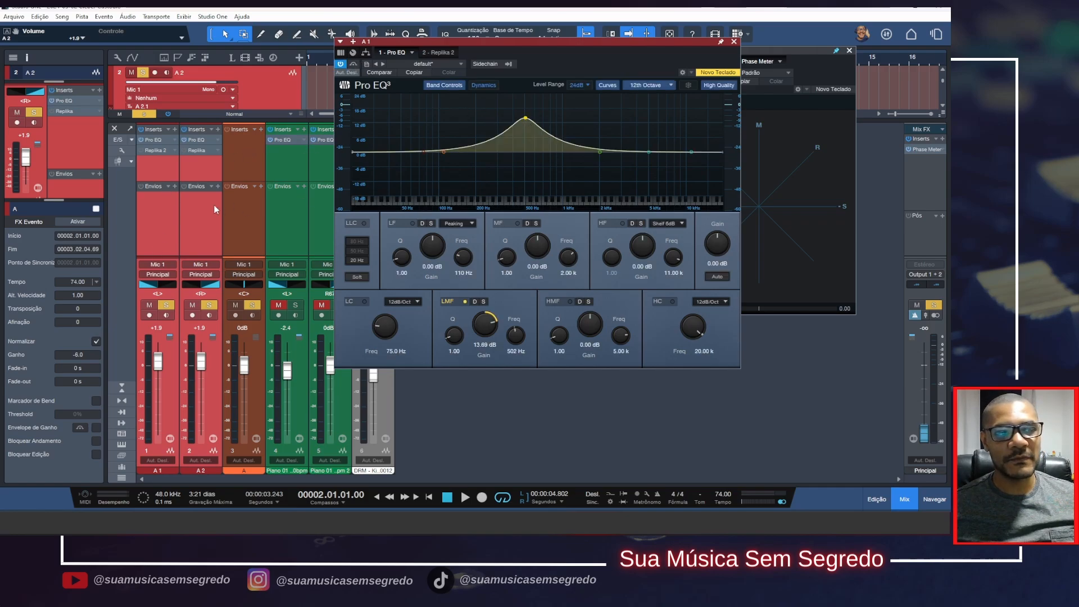
{"action": "double_click", "coordinate": [215, 139]}
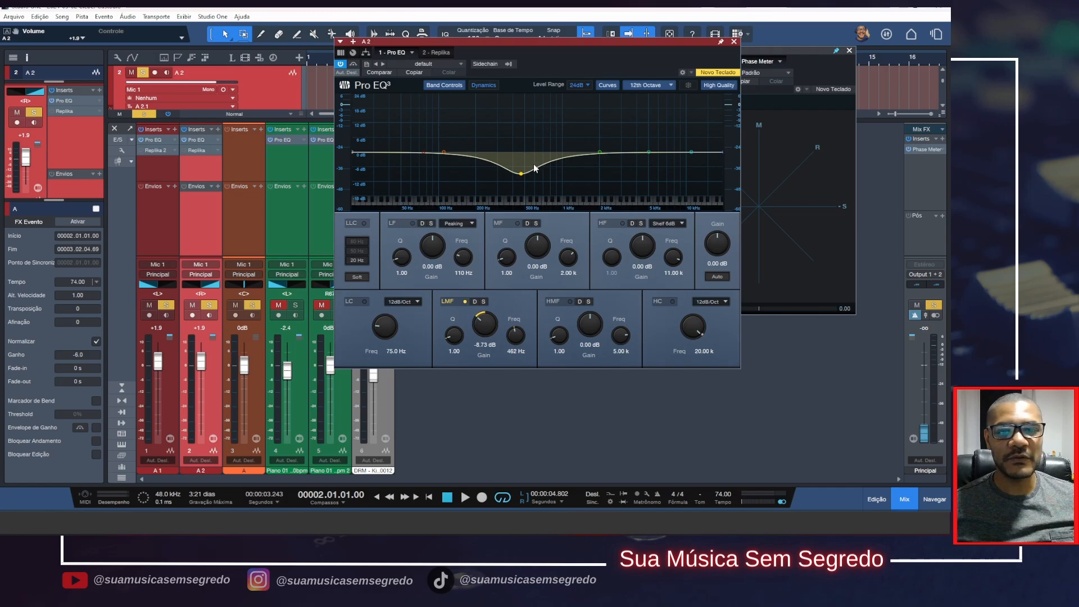
{"action": "left_click", "coordinate": [734, 42]}
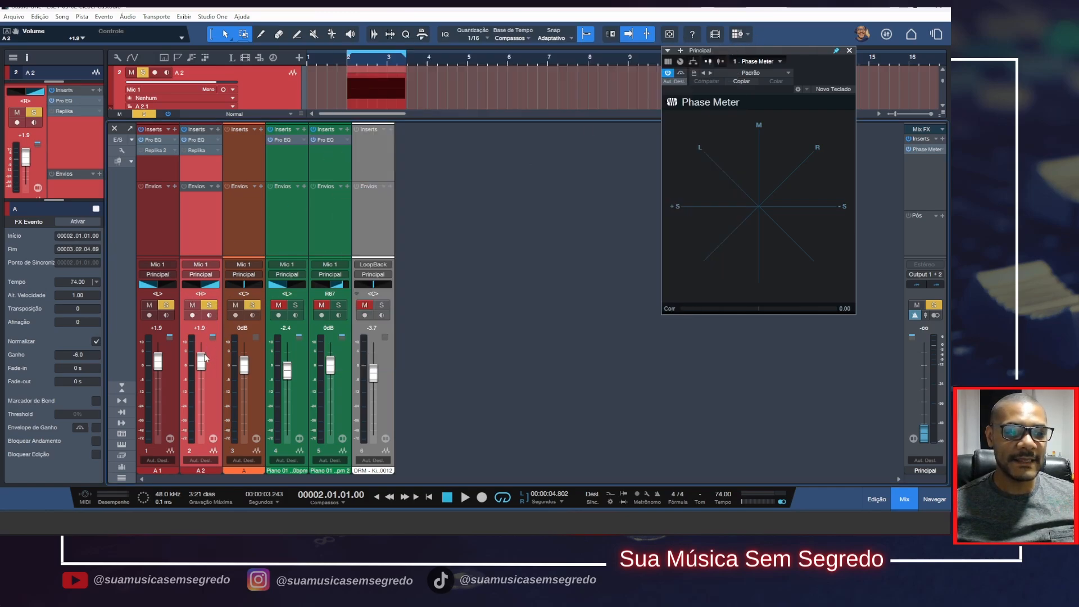
Step: Reset the A 1 and A 2 faders to 0 dB and play the loop
{"action": "left_click", "coordinate": [201, 361], "text": "alt"}
{"action": "left_click", "coordinate": [158, 363], "text": "alt"}
{"action": "key", "text": "space"}
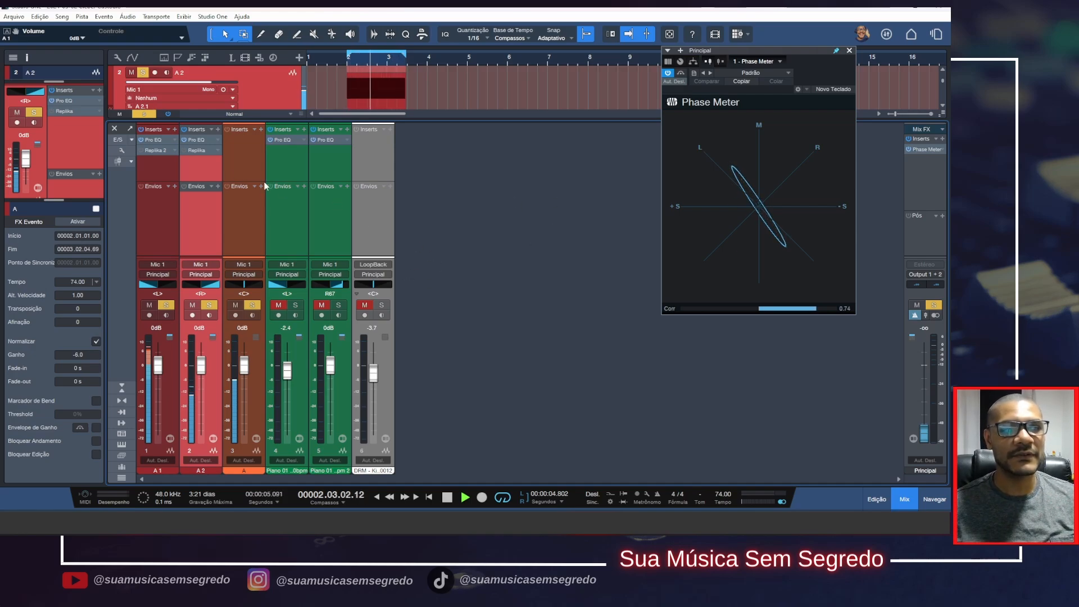
Step: Inspect the Pro EQ curves on channels A 1 and A 2 while the loop plays
{"action": "left_click", "coordinate": [162, 140]}
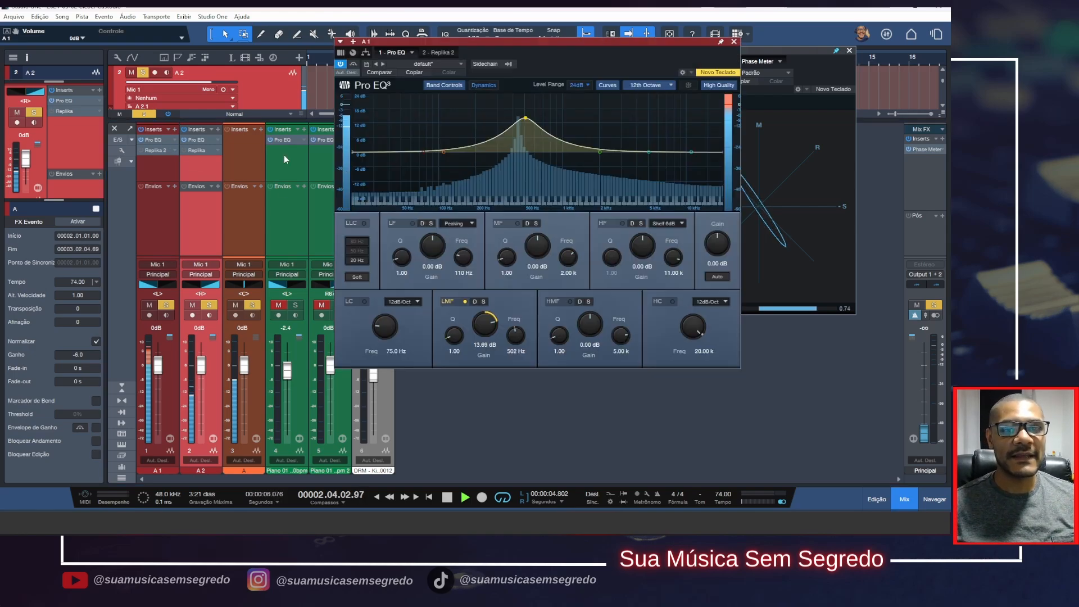
{"action": "left_click", "coordinate": [734, 42]}
{"action": "left_click", "coordinate": [204, 138]}
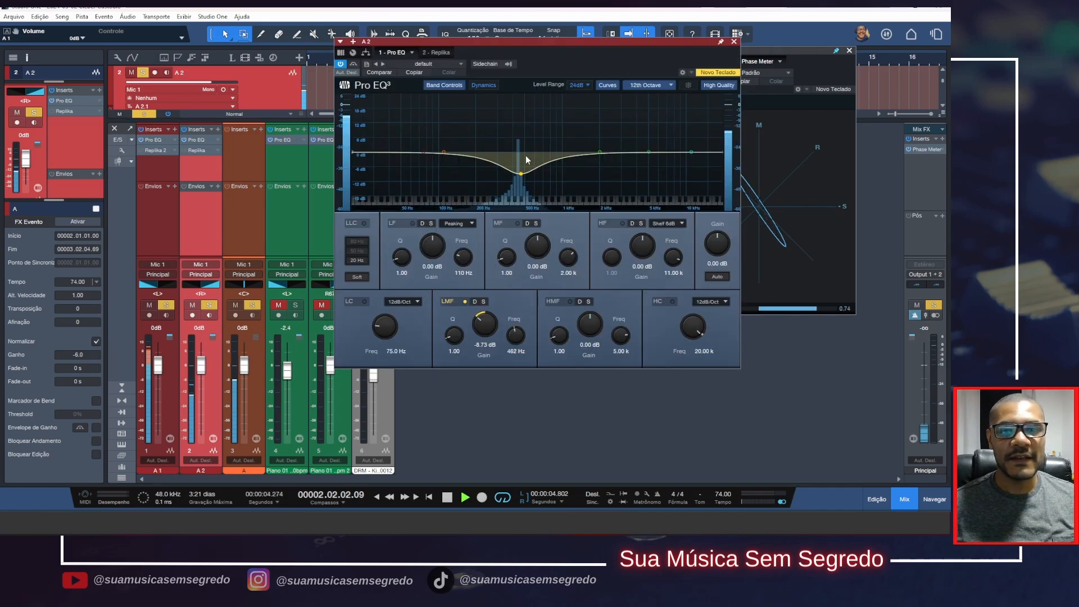
{"action": "left_click", "coordinate": [732, 43]}
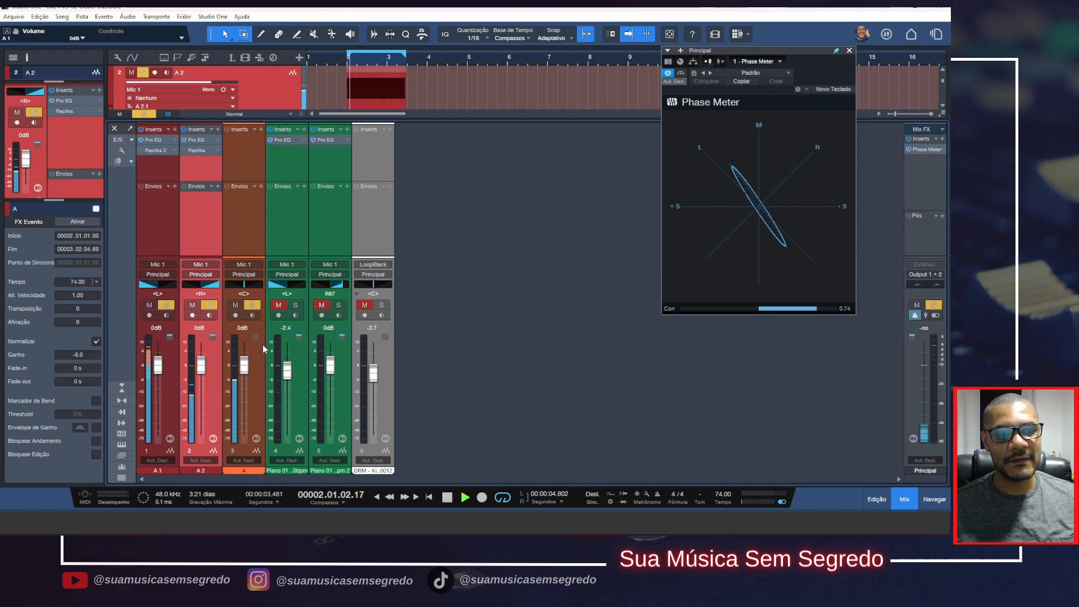
Step: Lower the A 1 fader to -20.2 dB and stop playback
{"action": "left_click_drag", "start_coordinate": [159, 366], "coordinate": [165, 404]}
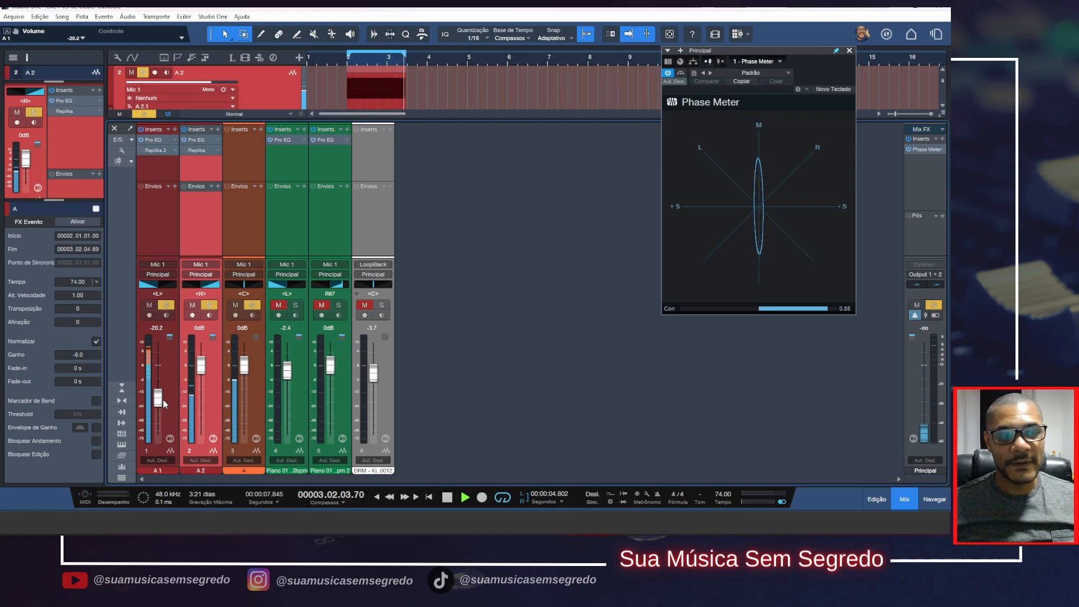
{"action": "key", "text": "space"}
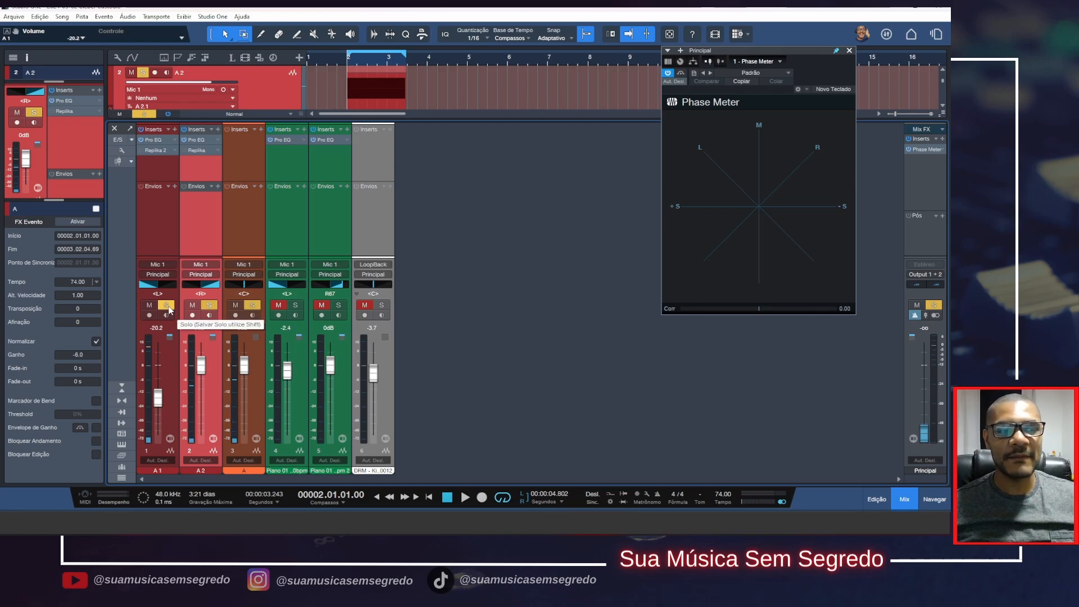
Step: Bypass the Pro EQ on channels A 1 and A 2 and reset the A 1 fader to 0 dB
{"action": "left_click", "coordinate": [184, 139]}
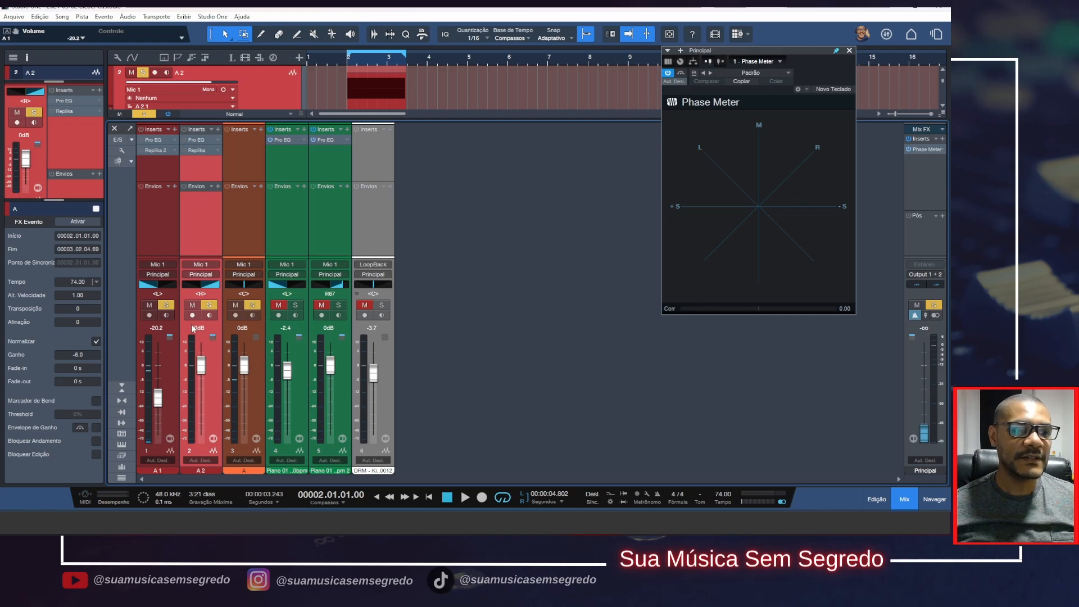
{"action": "left_click", "coordinate": [159, 398], "text": "alt"}
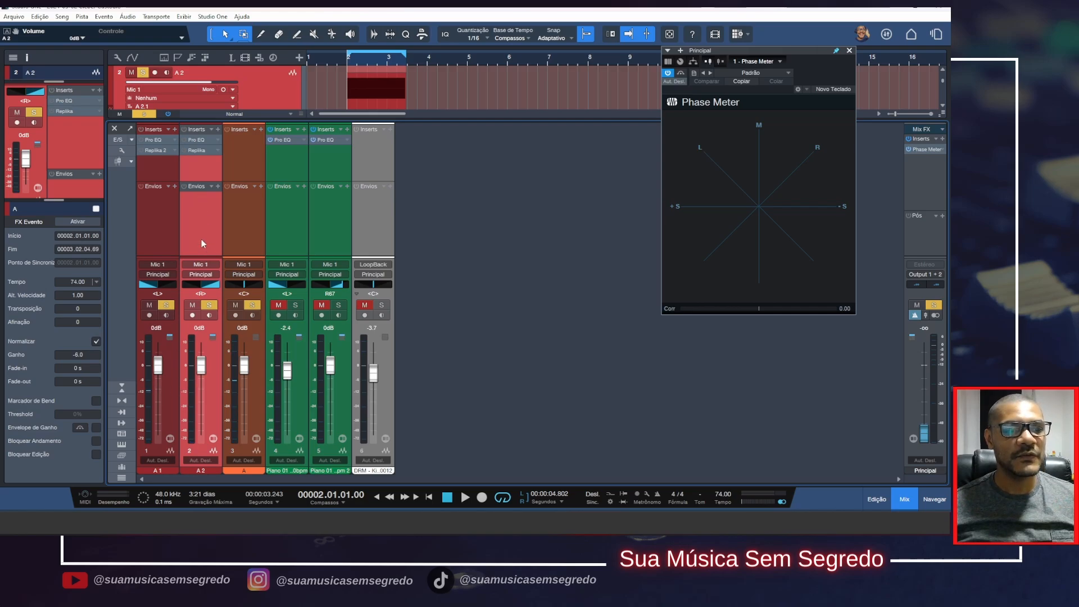
Step: Play the loop, activate Replika on channel A 2 to compare it on the Phase Meter, and stop playback
{"action": "key", "text": "space"}
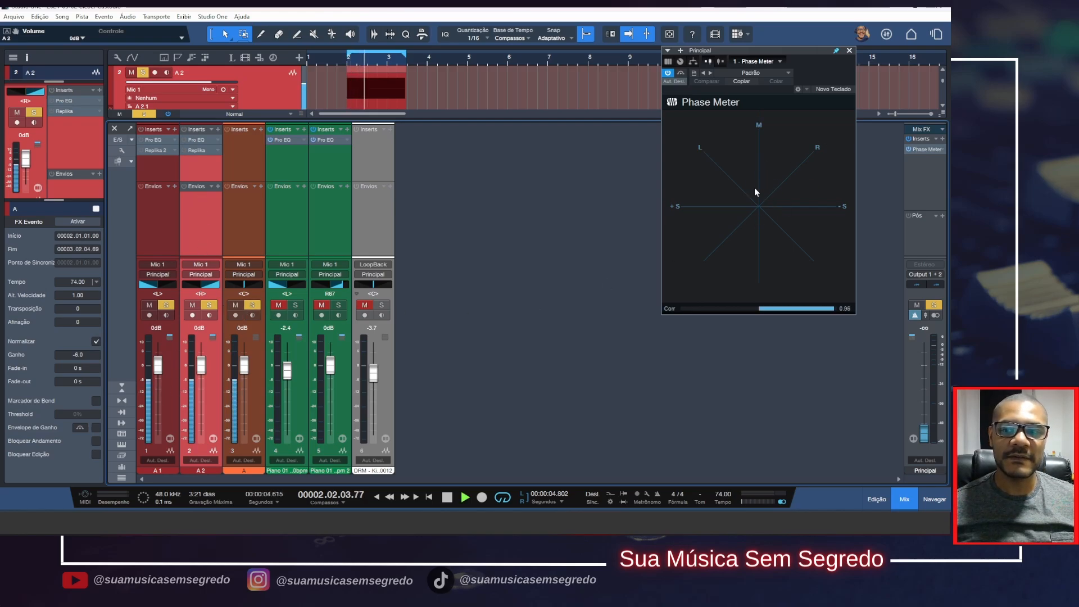
{"action": "left_click", "coordinate": [184, 150]}
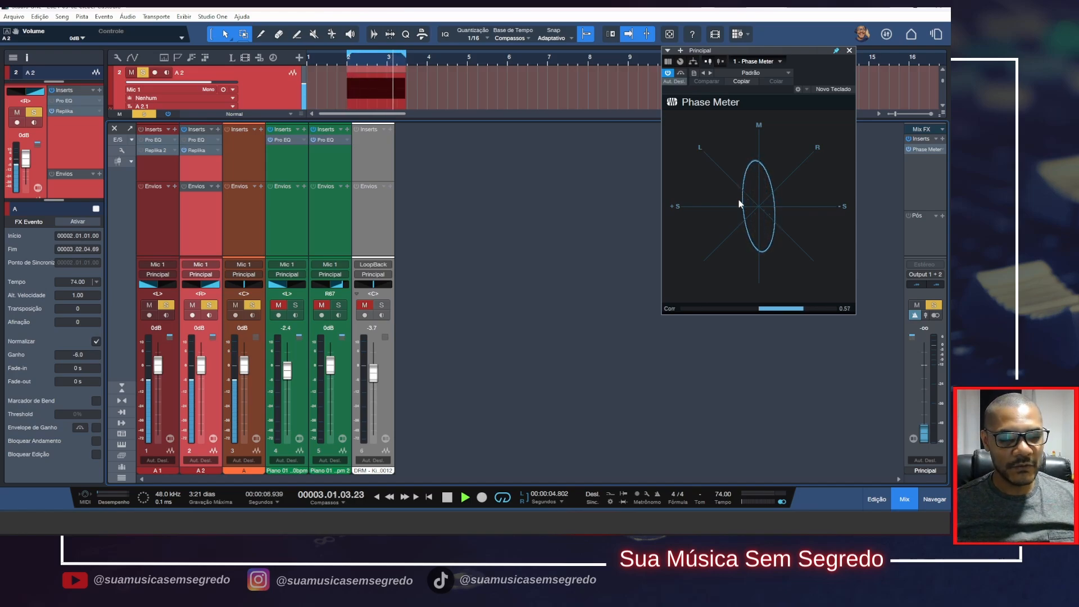
{"action": "key", "text": "space"}
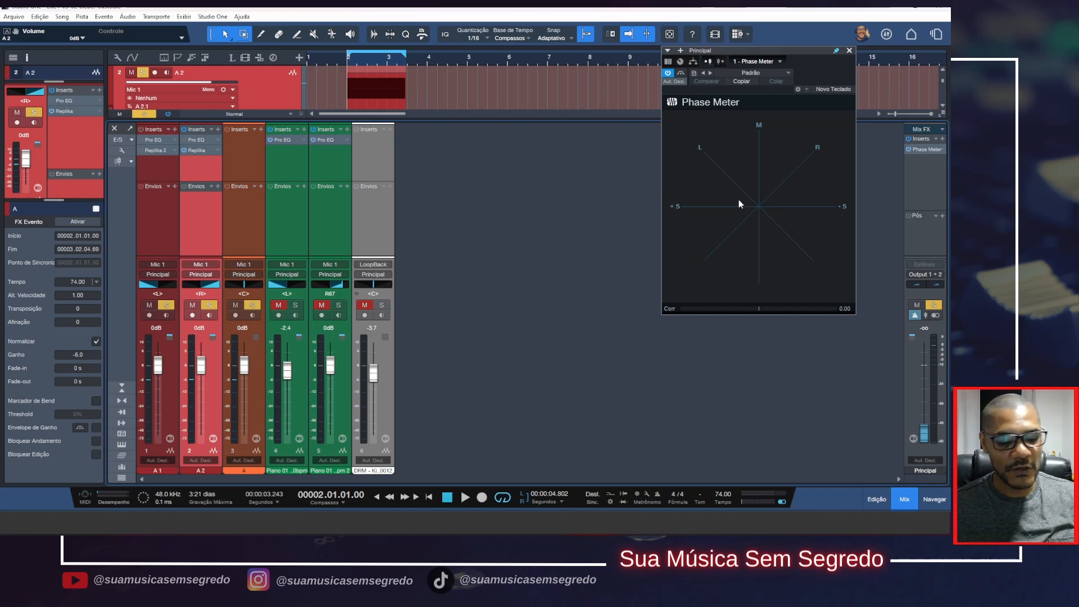
Step: Return to the arrangement and set the loop range to the event on the DRM - Kick - 0012 track
{"action": "key", "text": "F3"}
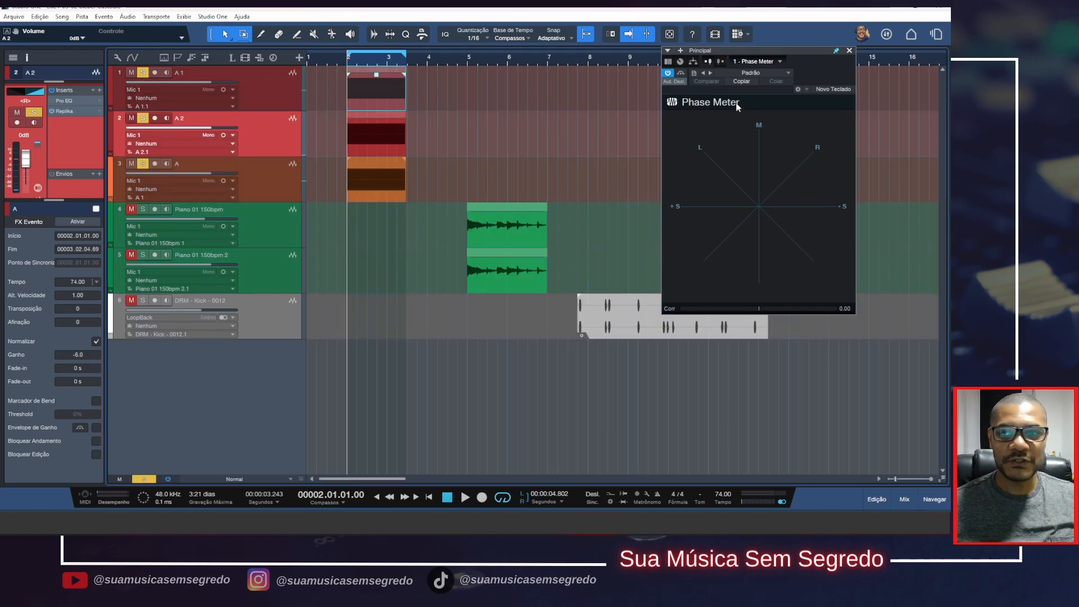
{"action": "scroll", "coordinate": [576, 280], "scroll_direction": "right", "scroll_amount": 4}
{"action": "left_click", "coordinate": [461, 60]}
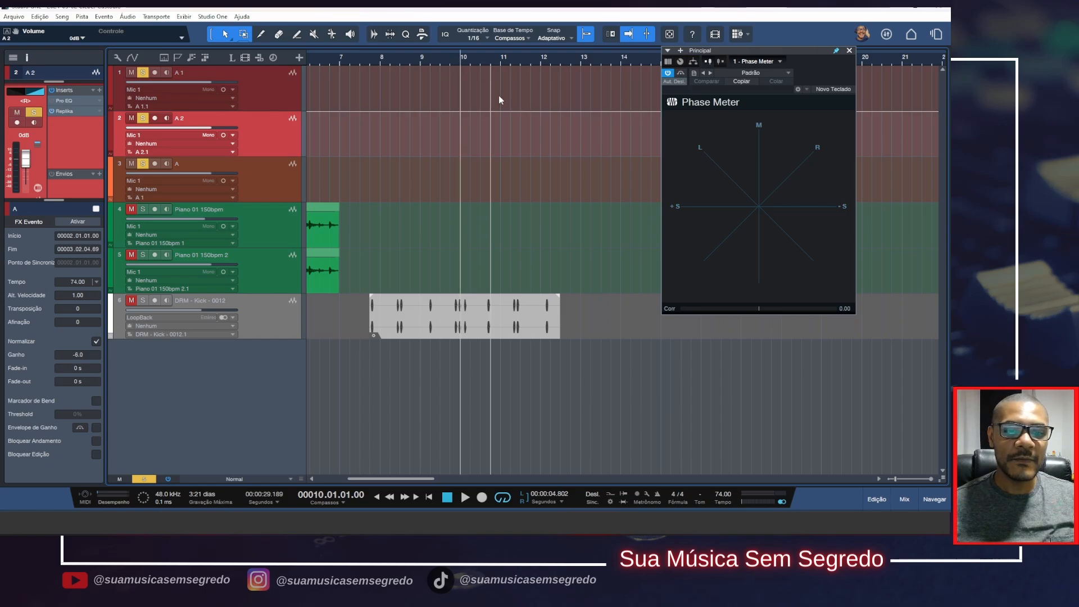
{"action": "scroll", "coordinate": [478, 360], "scroll_direction": "up", "scroll_amount": 2}
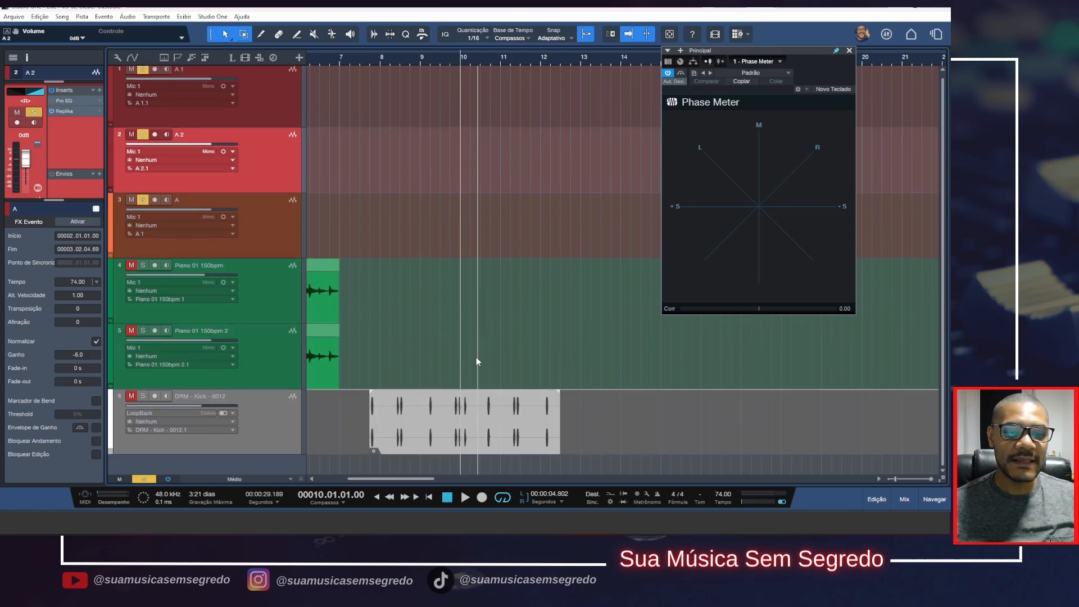
{"action": "left_click", "coordinate": [453, 60]}
{"action": "key", "text": "e"}
{"action": "key", "text": "e"}
{"action": "key", "text": "e"}
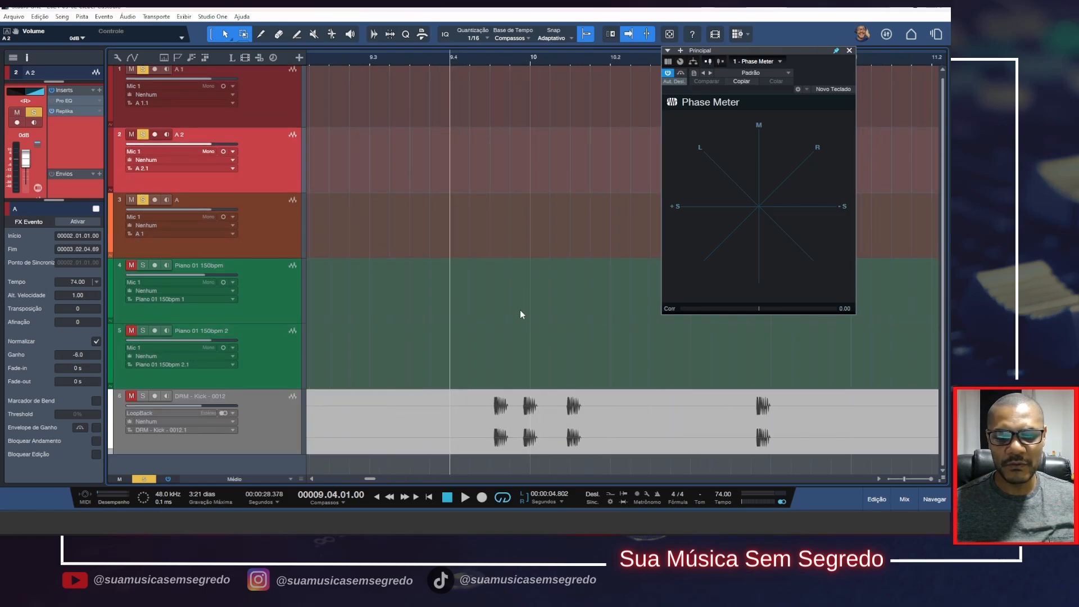
{"action": "left_click", "coordinate": [515, 451]}
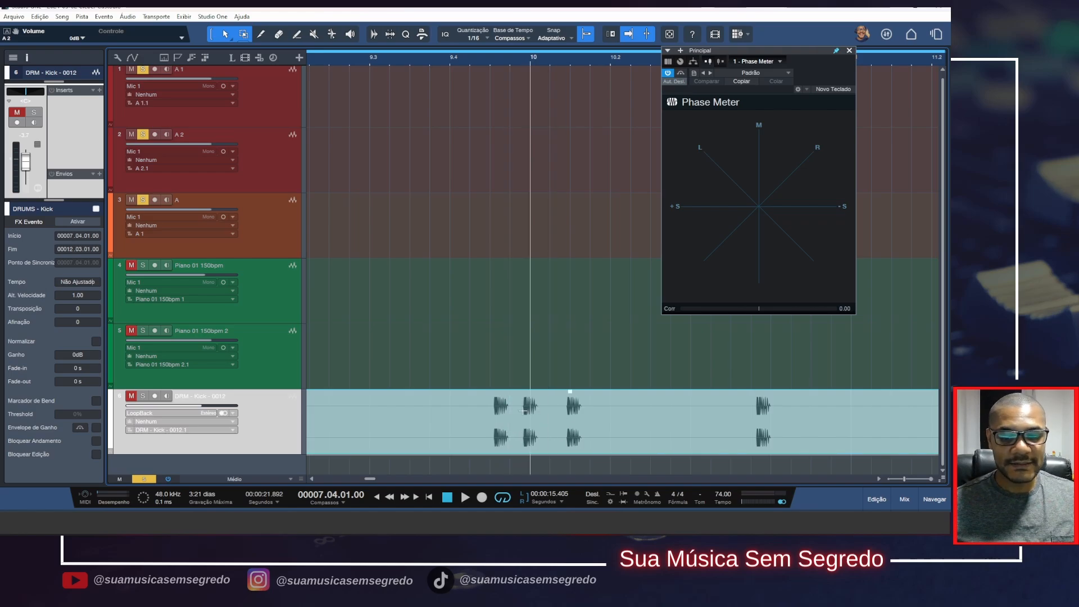
Step: Examine the kick hit near 9.4.4 up close, comparing its left and right channel waveforms
{"action": "left_click", "coordinate": [508, 414]}
{"action": "key", "text": "shift+e"}
{"action": "key", "text": "shift+e"}
{"action": "key", "text": "shift+e"}
{"action": "key", "text": "shift+e"}
{"action": "key", "text": "shift+e"}
{"action": "key", "text": "shift+e"}
{"action": "key", "text": "shift+e"}
{"action": "key", "text": "shift+e"}
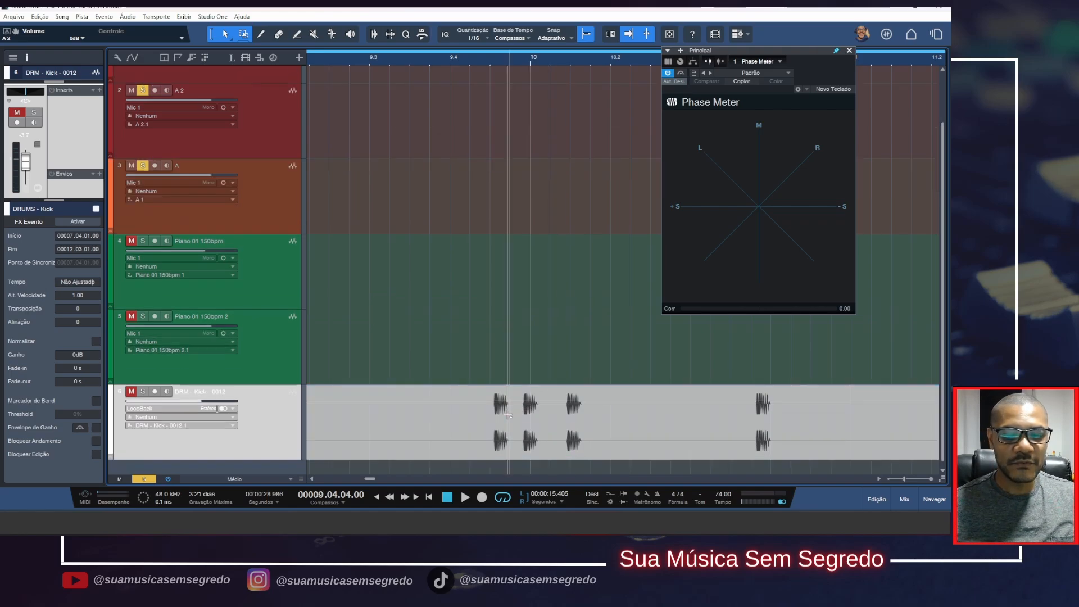
{"action": "key", "text": "e"}
{"action": "key", "text": "e"}
{"action": "key", "text": "e"}
{"action": "key", "text": "e"}
{"action": "key", "text": "e"}
{"action": "key", "text": "e"}
{"action": "key", "text": "e"}
{"action": "key", "text": "e"}
{"action": "scroll", "coordinate": [406, 343], "scroll_direction": "left", "scroll_amount": 1}
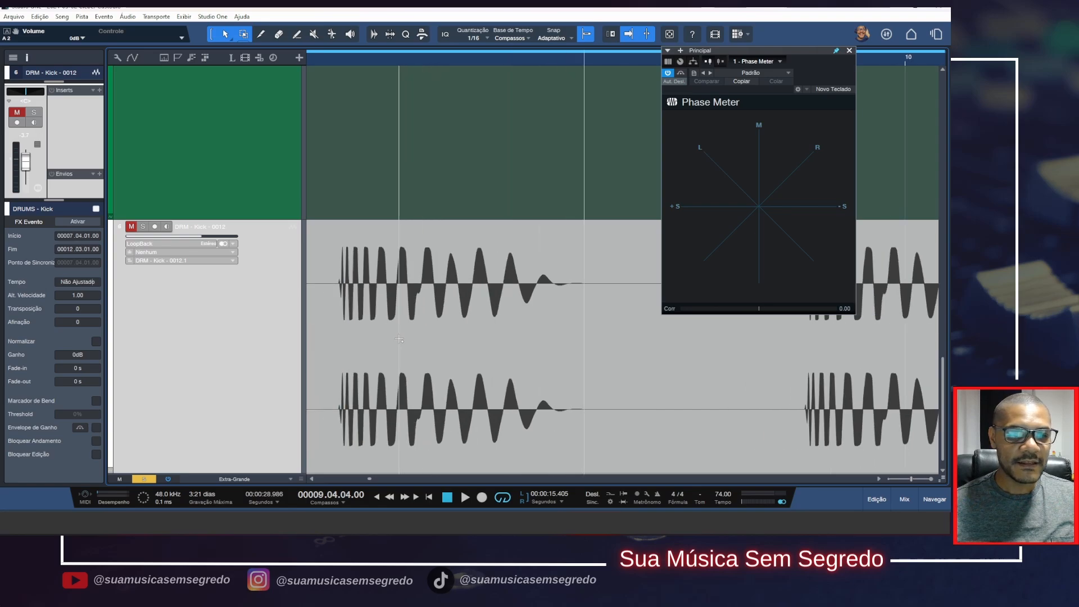
{"action": "key", "text": "e"}
{"action": "key", "text": "e"}
{"action": "key", "text": "e"}
{"action": "key", "text": "e"}
{"action": "scroll", "coordinate": [397, 392], "scroll_direction": "left", "scroll_amount": 3}
{"action": "scroll", "coordinate": [397, 392], "scroll_direction": "left", "scroll_amount": 2}
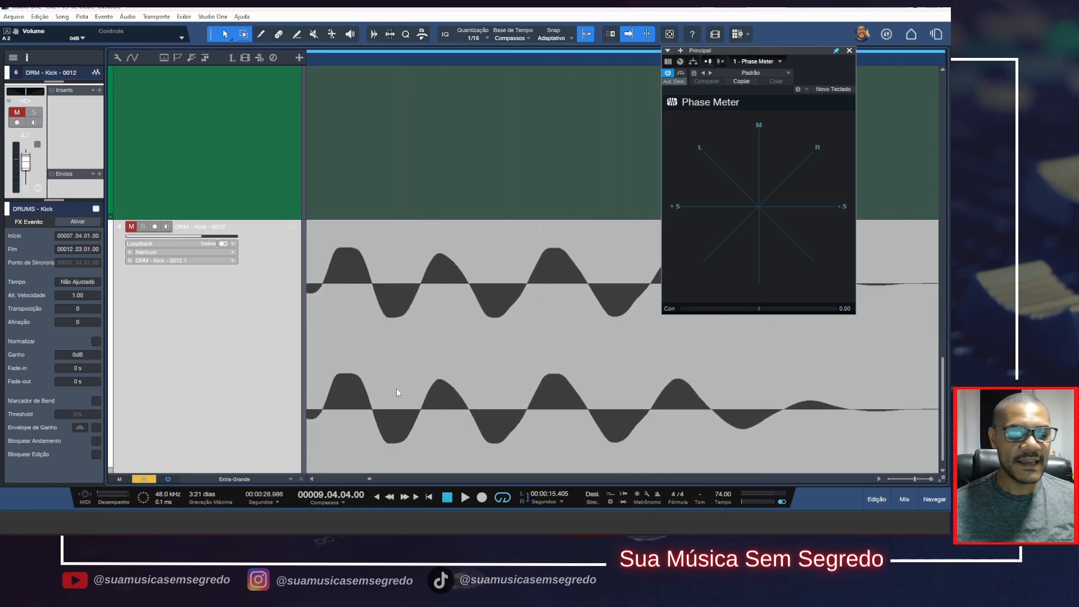
{"action": "key", "text": "w"}
{"action": "key", "text": "w"}
{"action": "key", "text": "w"}
{"action": "key", "text": "w"}
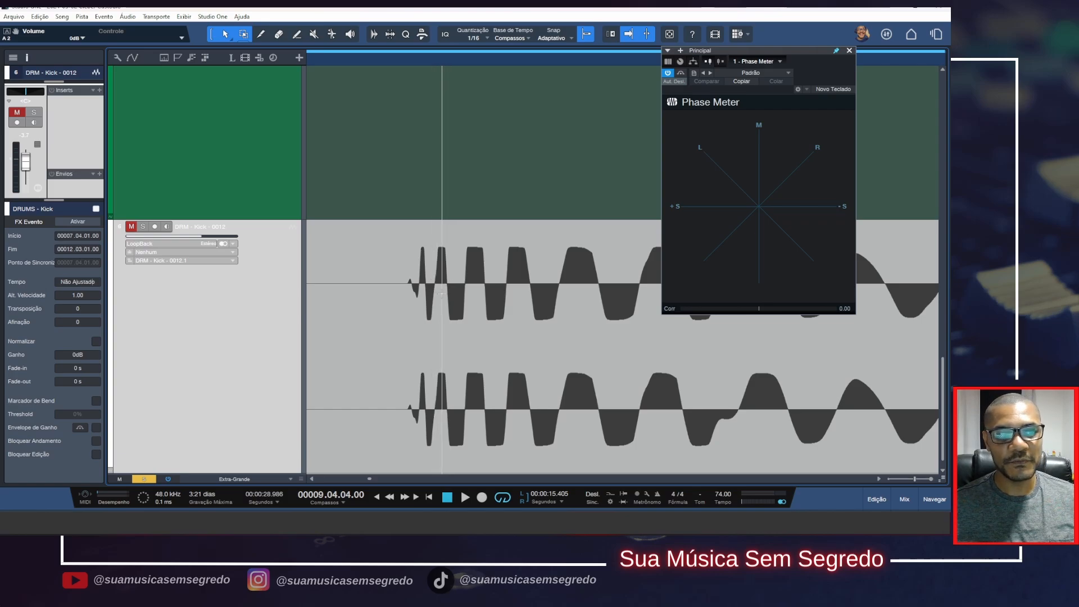
{"action": "key", "text": "F3"}
{"action": "key", "text": "F3"}
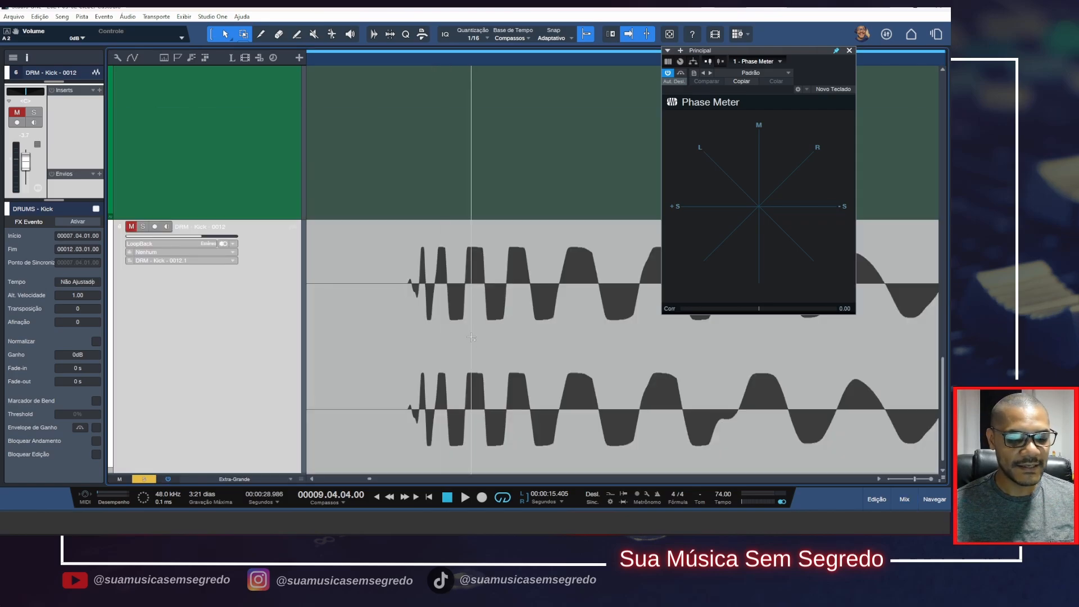
Step: Select the stereo kick event again and clear all track solos and mutes
{"action": "scroll", "coordinate": [472, 335], "scroll_direction": "down", "scroll_amount": 6}
{"action": "scroll", "coordinate": [491, 355], "scroll_direction": "down", "scroll_amount": 8}
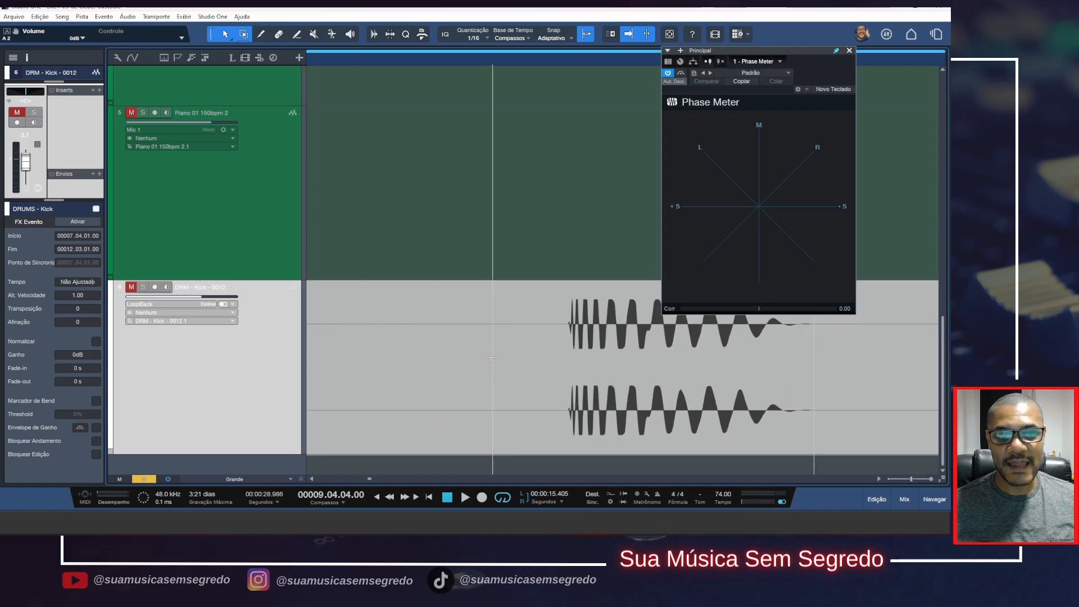
{"action": "left_click", "coordinate": [444, 370]}
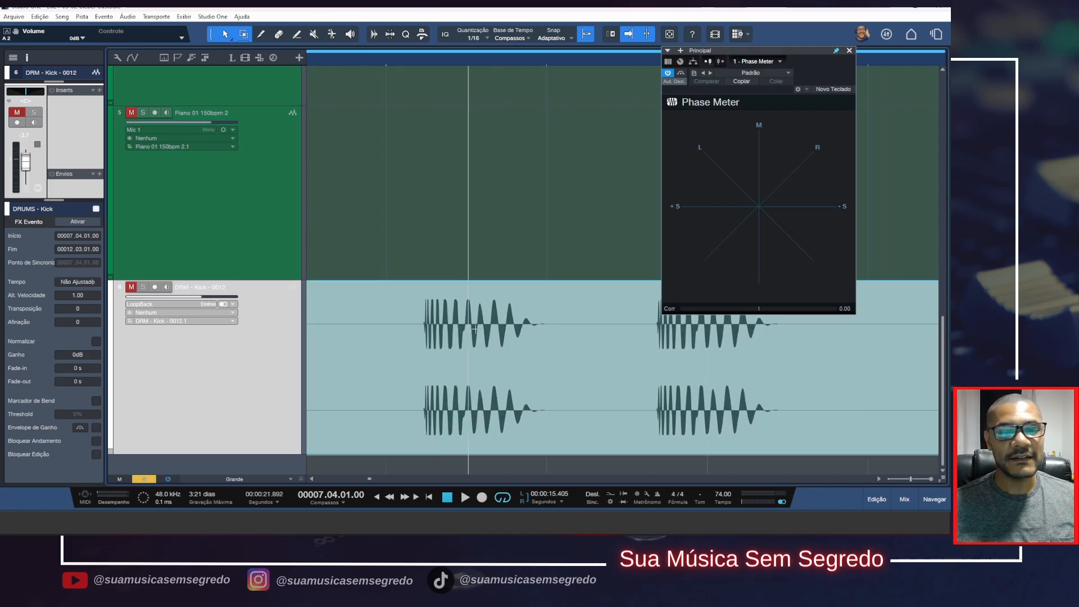
{"action": "scroll", "coordinate": [448, 279], "scroll_direction": "down", "scroll_amount": 4}
{"action": "left_click", "coordinate": [142, 287]}
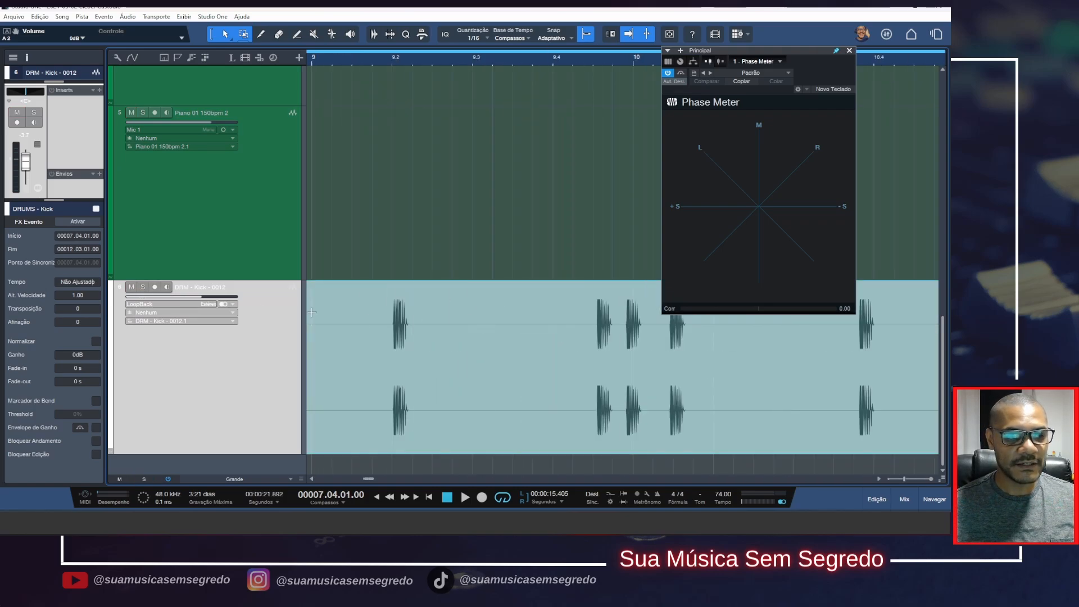
Step: Restore the Principal output level to 0 dB, play the looped stereo kick against the Phase Meter, and stop
{"action": "scroll", "coordinate": [514, 236], "scroll_direction": "down", "scroll_amount": 5}
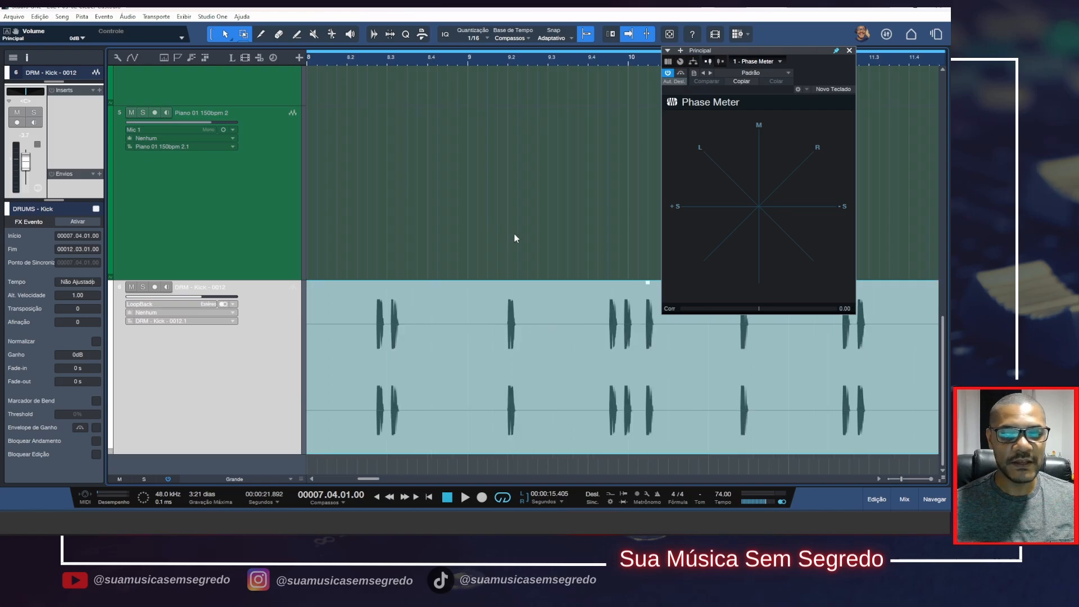
{"action": "key", "text": "space"}
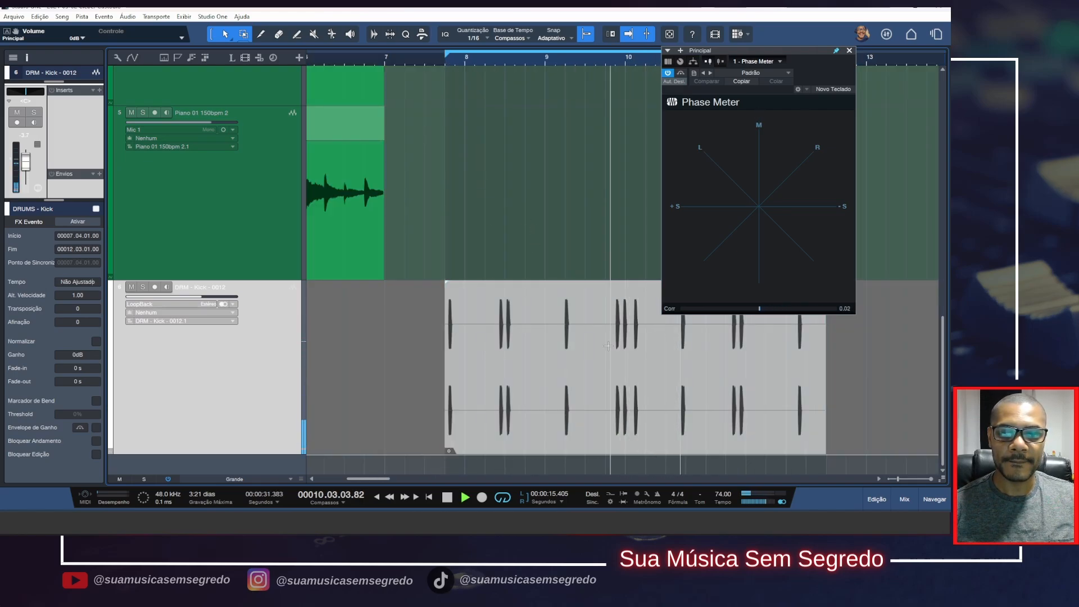
{"action": "key", "text": "space"}
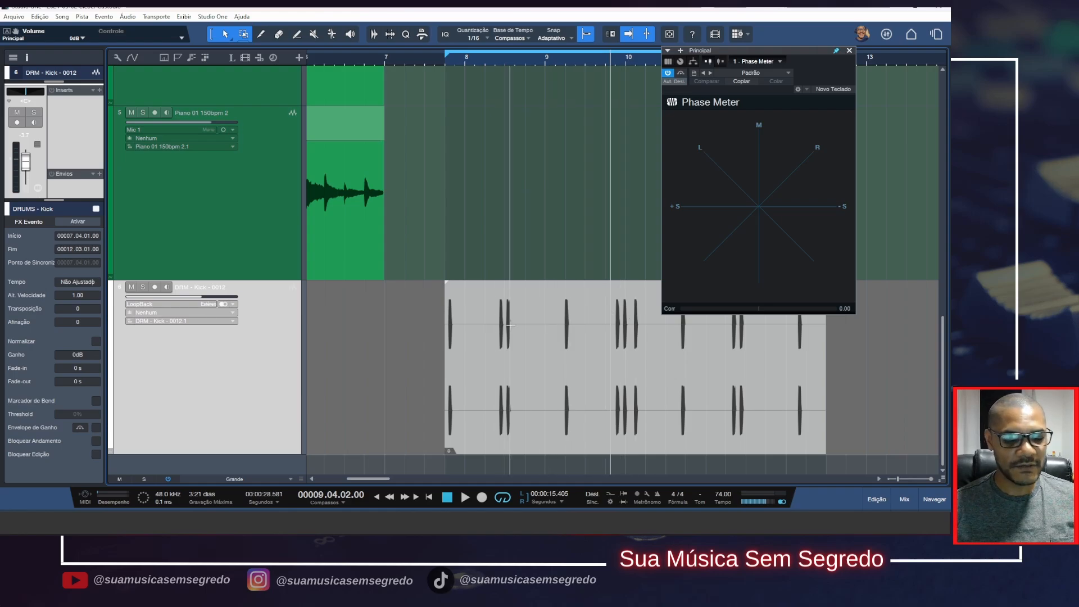
Step: Convert the kick track and its event to mono and play it from 9.4.3 to check the Phase Meter
{"action": "scroll", "coordinate": [483, 362], "scroll_direction": "down", "scroll_amount": 4}
{"action": "left_click", "coordinate": [502, 438]}
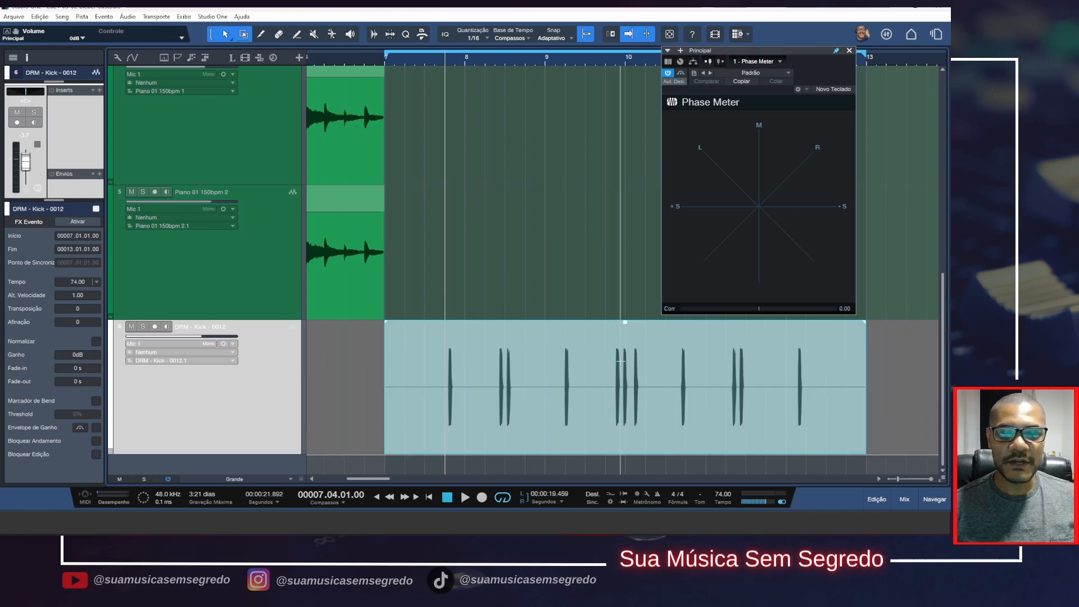
{"action": "left_click", "coordinate": [615, 384]}
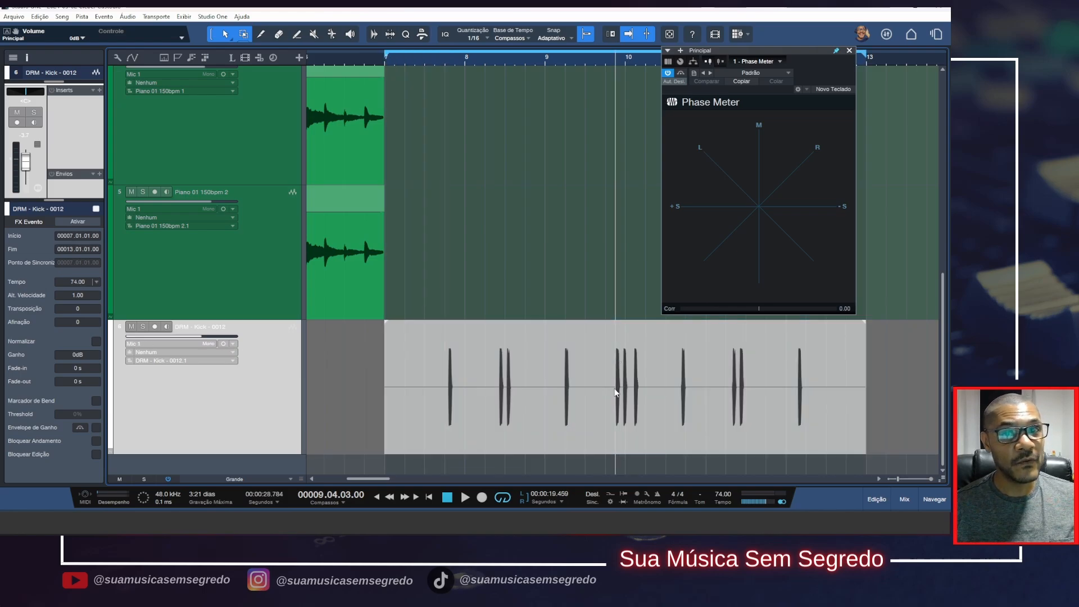
{"action": "key", "text": "space"}
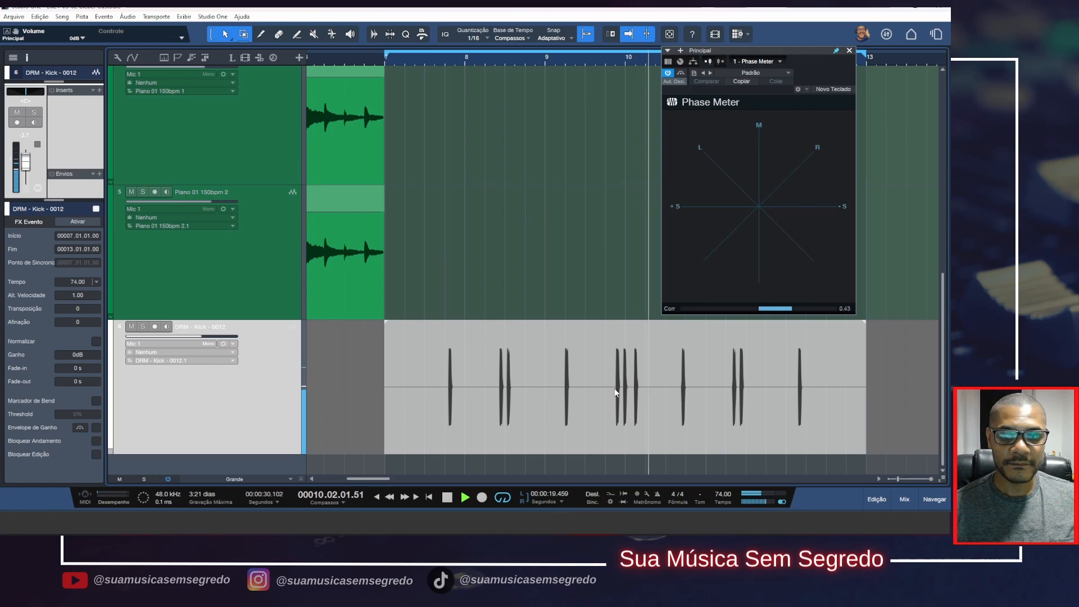
{"action": "key", "text": "space"}
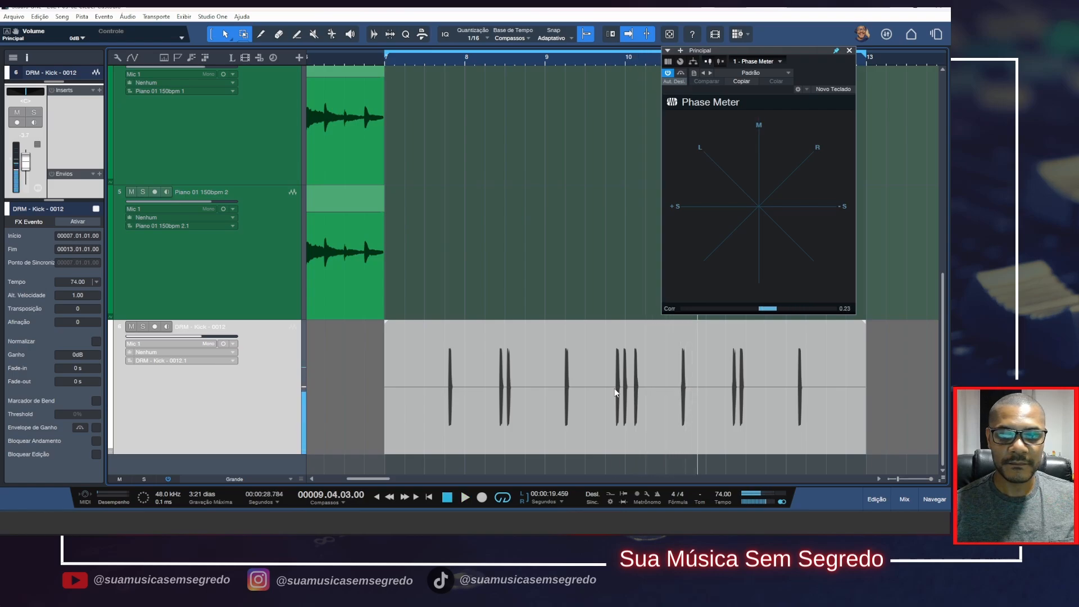
Step: Undo the kick's mono conversion, return its track to stereo with the LoopBack input, and play it again
{"action": "key", "text": "ctrl+z"}
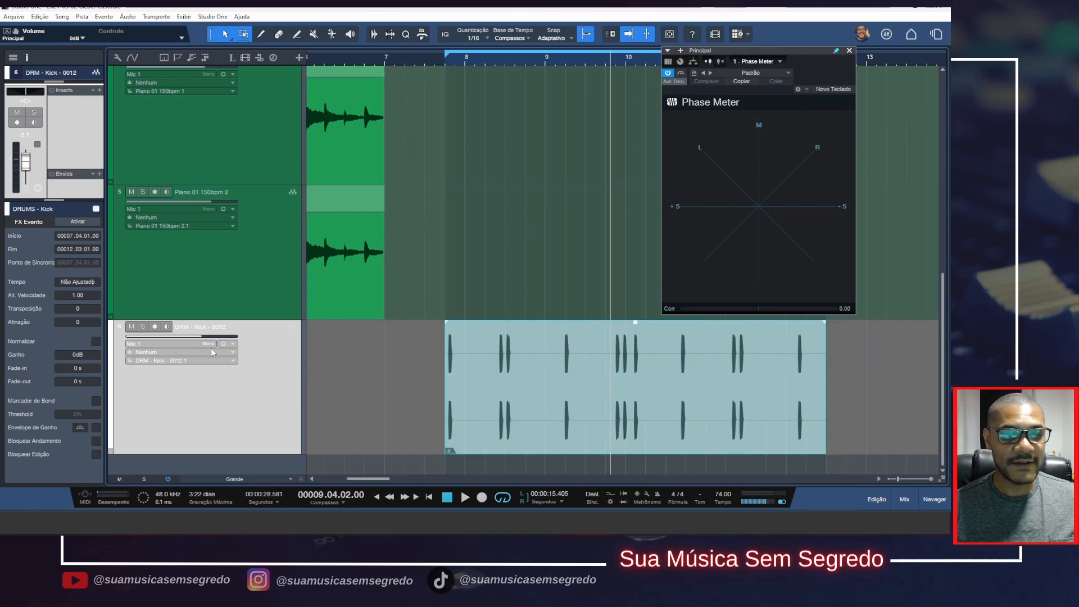
{"action": "key", "text": "space"}
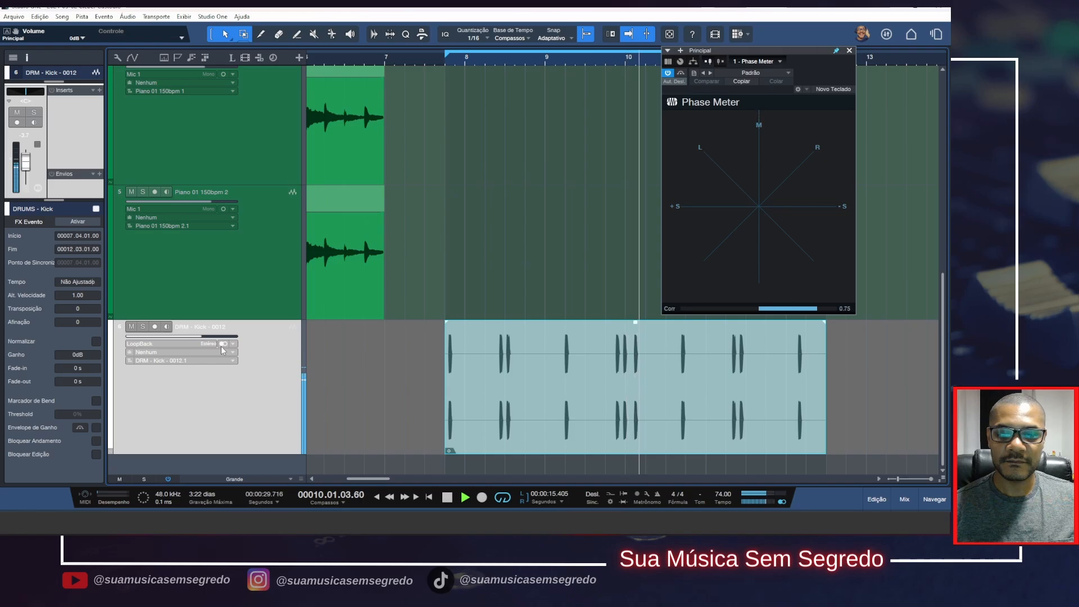
{"action": "key", "text": "space"}
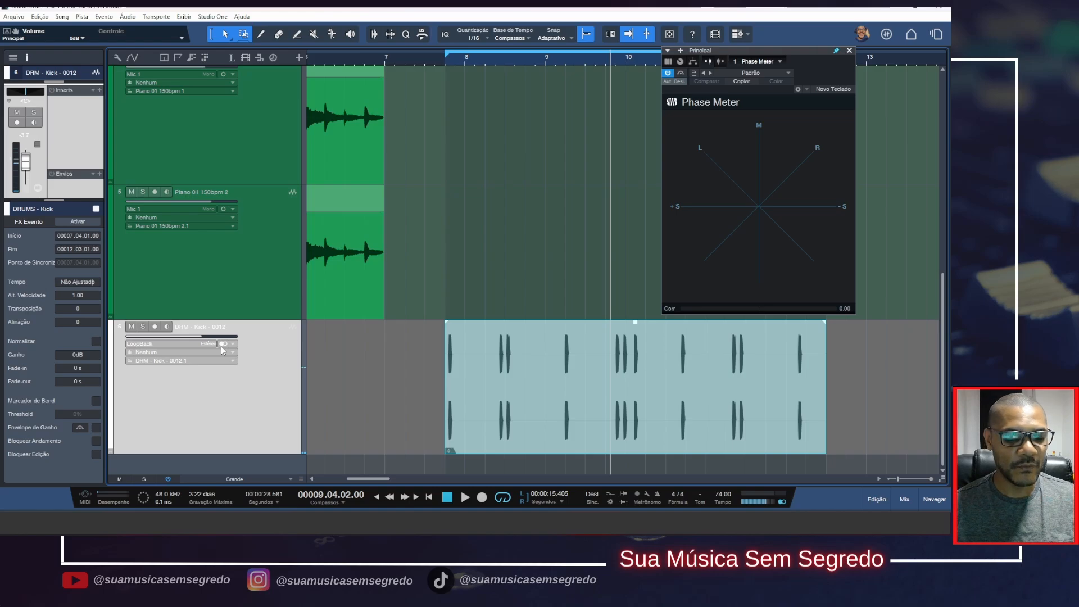
{"action": "key", "text": "F3"}
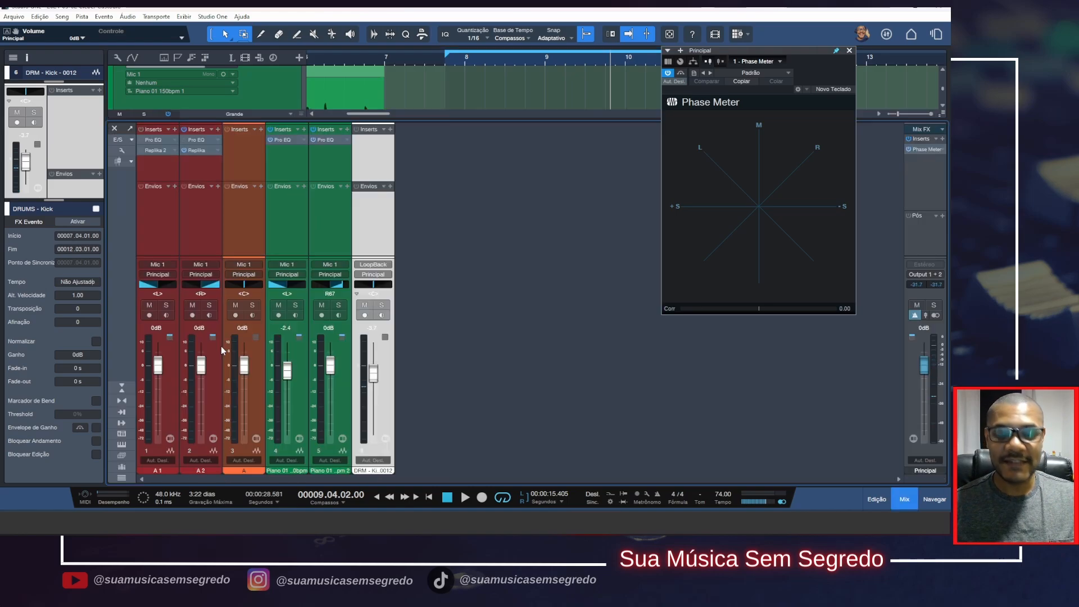
{"action": "key", "text": "F3"}
{"action": "key", "text": "w"}
{"action": "key", "text": "w"}
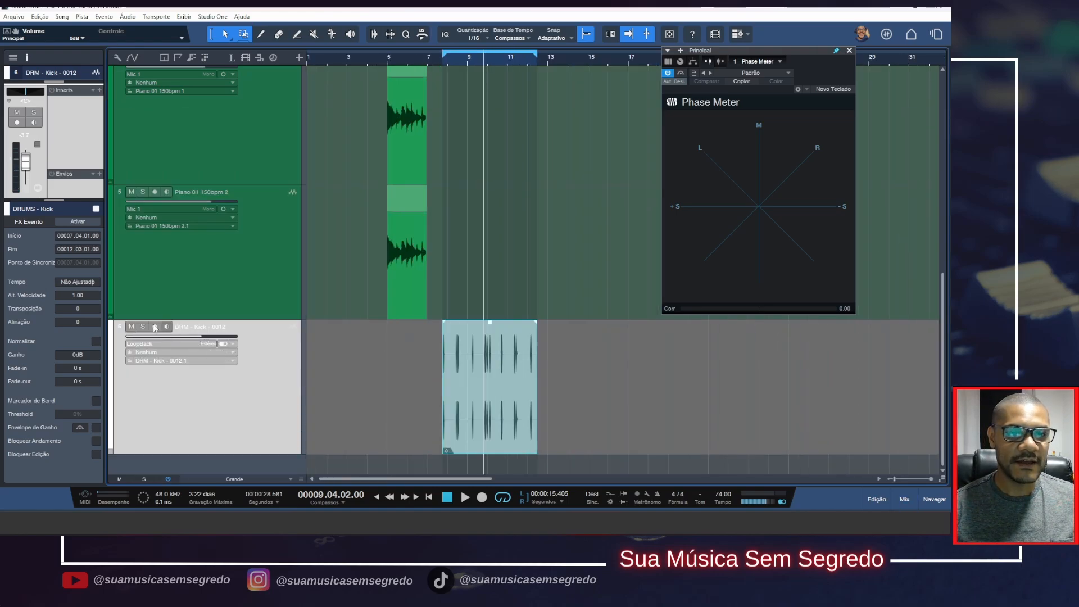
Step: Return to the two duplicated piano tracks and select the Piano 01 150bpm 2 event at bar 5
{"action": "key", "text": "shift+w"}
{"action": "key", "text": "shift+w"}
{"action": "key", "text": "shift+w"}
{"action": "left_click", "coordinate": [272, 261]}
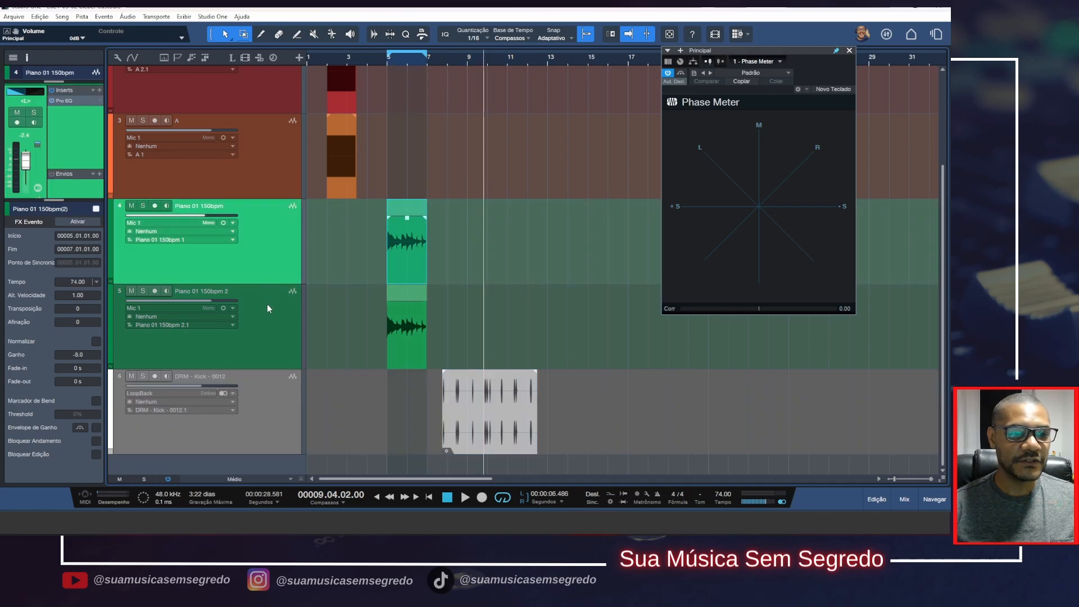
{"action": "left_click", "coordinate": [268, 305]}
{"action": "left_click", "coordinate": [269, 260]}
{"action": "left_click", "coordinate": [265, 305]}
{"action": "left_click", "coordinate": [269, 264]}
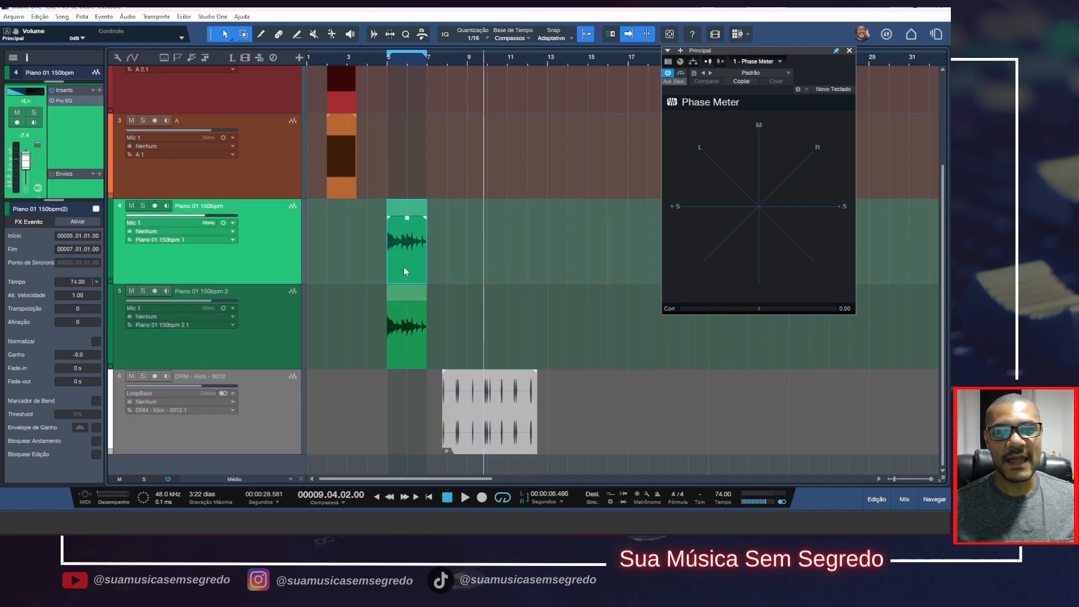
{"action": "left_click", "coordinate": [413, 350]}
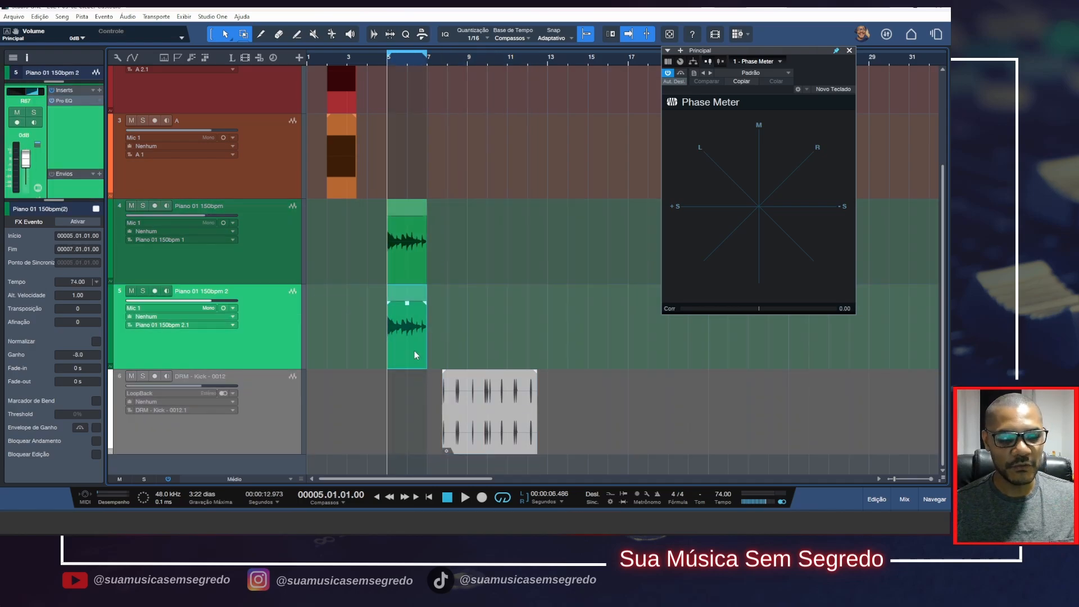
Step: Show the mixer, center the pan of both piano tracks, and reset the Piano 01 150bpm volume to 0 dB
{"action": "key", "text": "F3"}
{"action": "left_click", "coordinate": [281, 285], "text": "ctrl"}
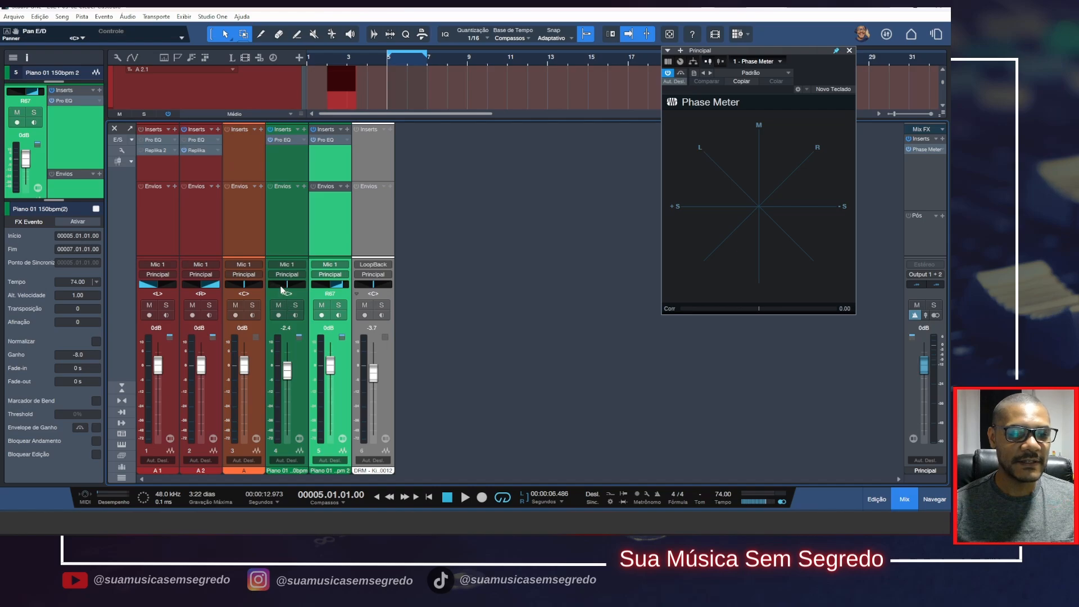
{"action": "left_click", "coordinate": [334, 284], "text": "ctrl"}
{"action": "left_click", "coordinate": [285, 372], "text": "ctrl"}
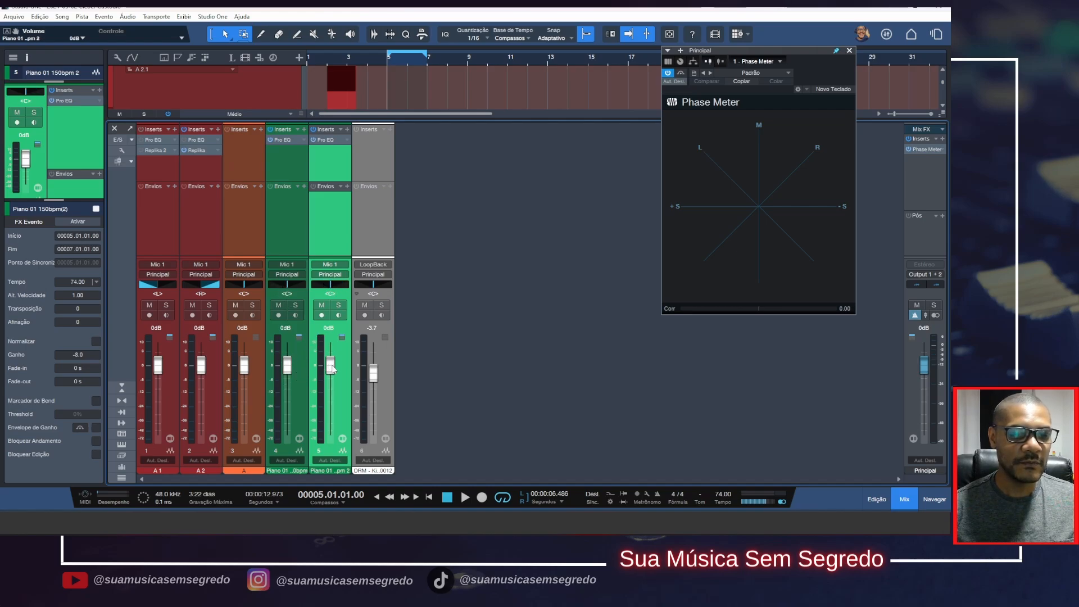
Step: Solo the Piano 01 150bpm track and play it with the Phase Meter closed and the Pro EQ bypassed on both piano tracks
{"action": "left_click", "coordinate": [298, 218]}
{"action": "left_click", "coordinate": [296, 305]}
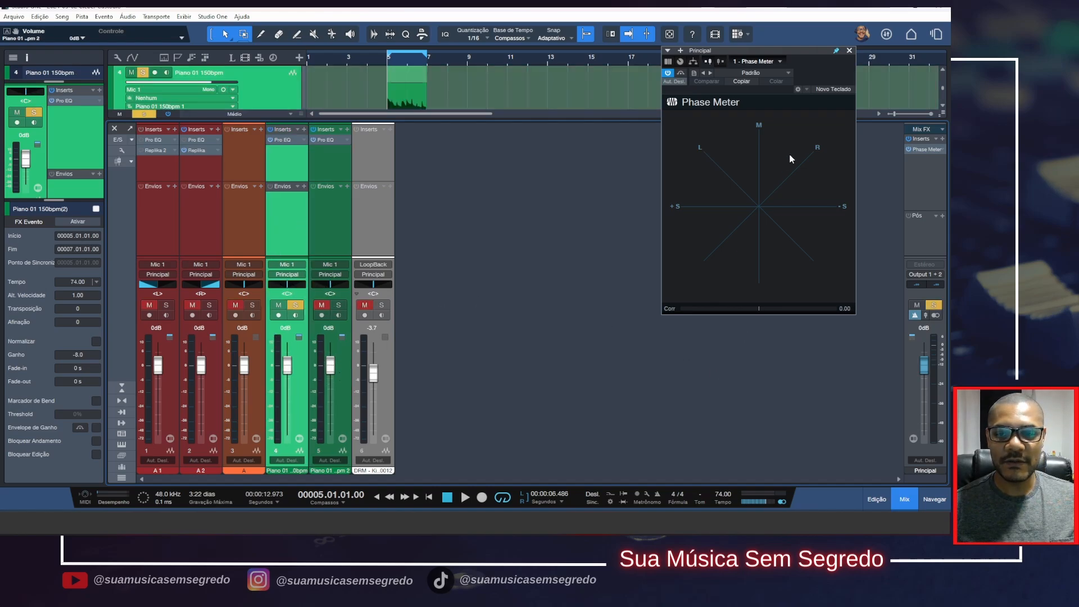
{"action": "left_click", "coordinate": [849, 52]}
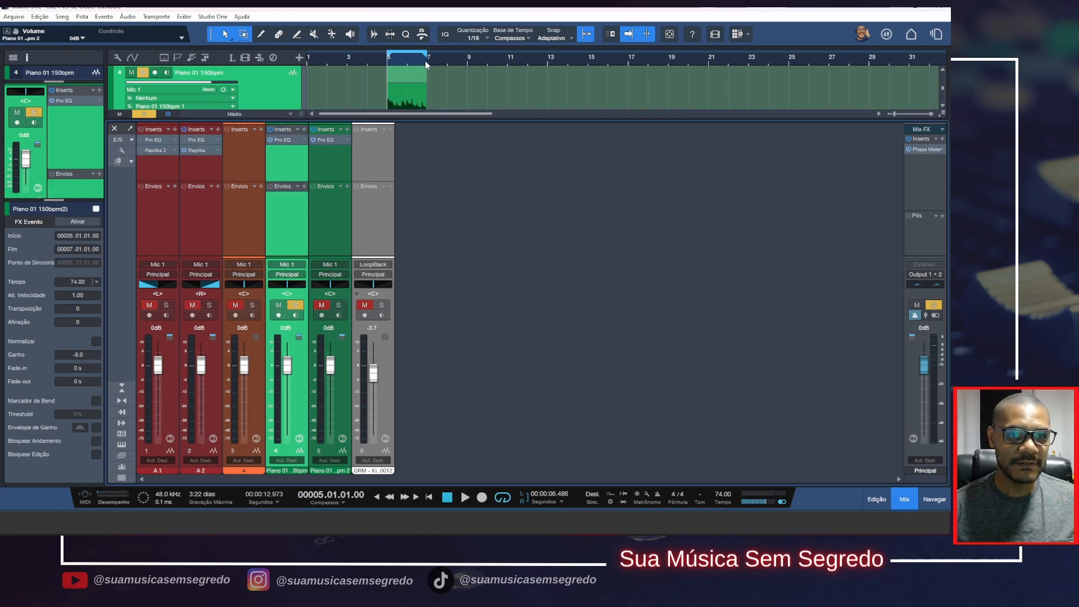
{"action": "key", "text": "space"}
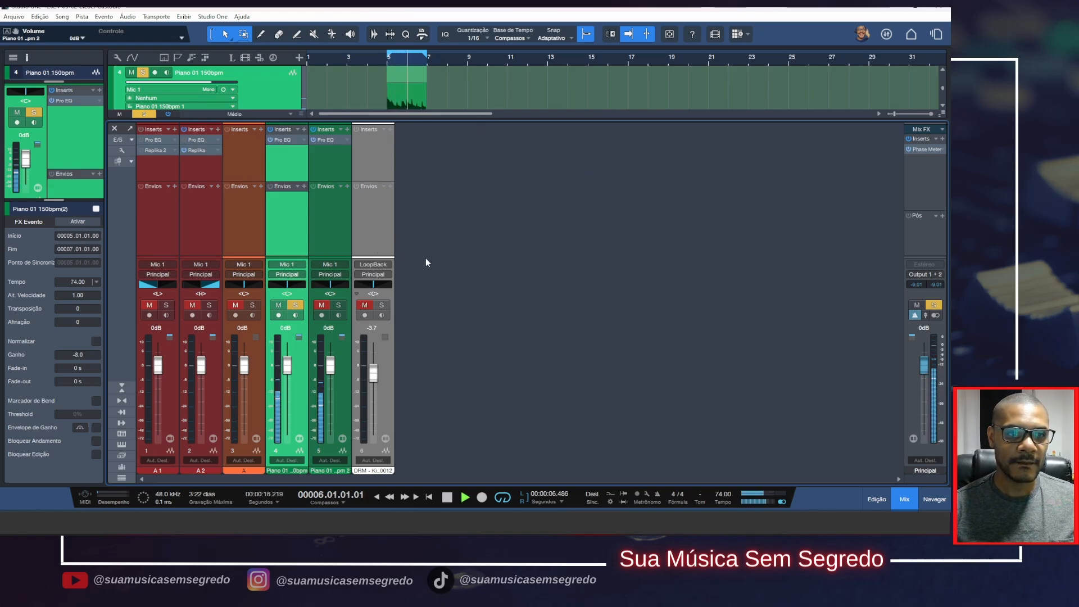
{"action": "key", "text": "space"}
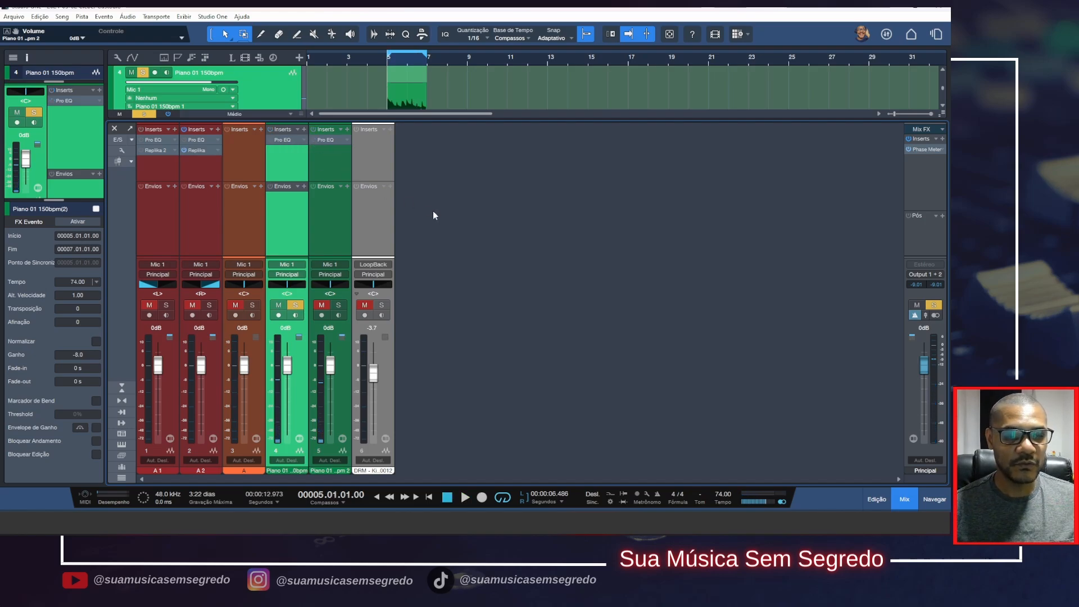
{"action": "key", "text": "space"}
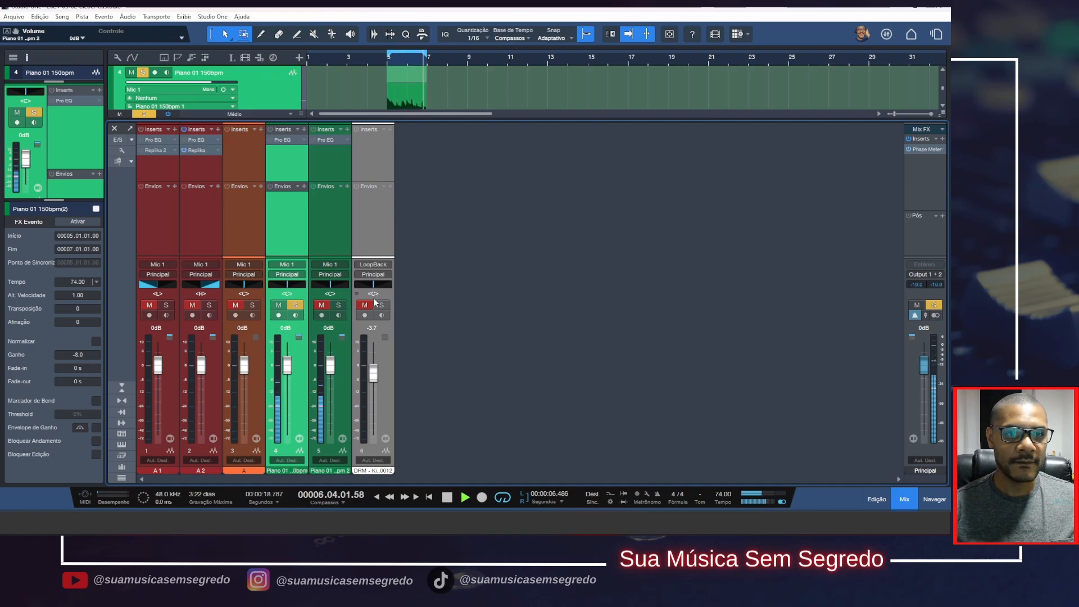
{"action": "key", "text": "space"}
Step: Solo only the Piano 01 150bpm 2 track and play it with the Principal output's Phase Meter open
{"action": "left_click", "coordinate": [339, 306], "text": "alt"}
{"action": "key", "text": "space"}
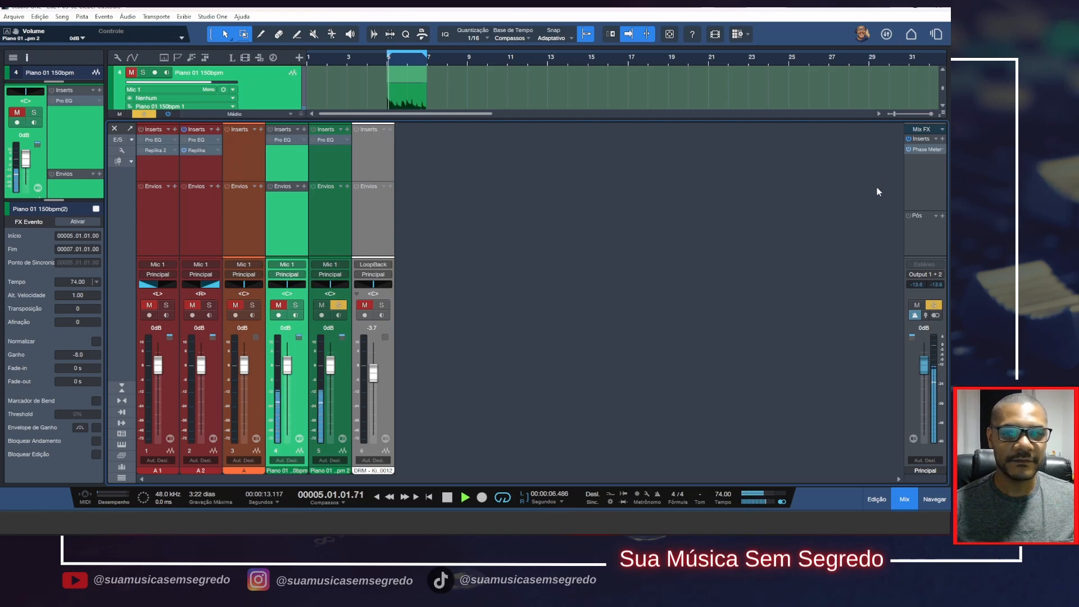
{"action": "left_click", "coordinate": [928, 149]}
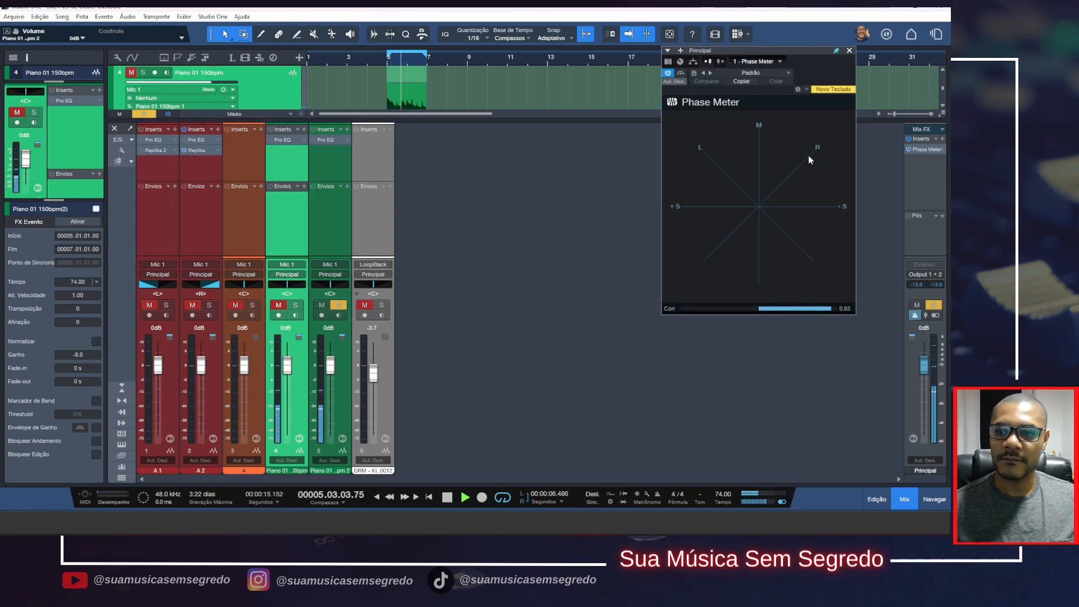
{"action": "key", "text": "space"}
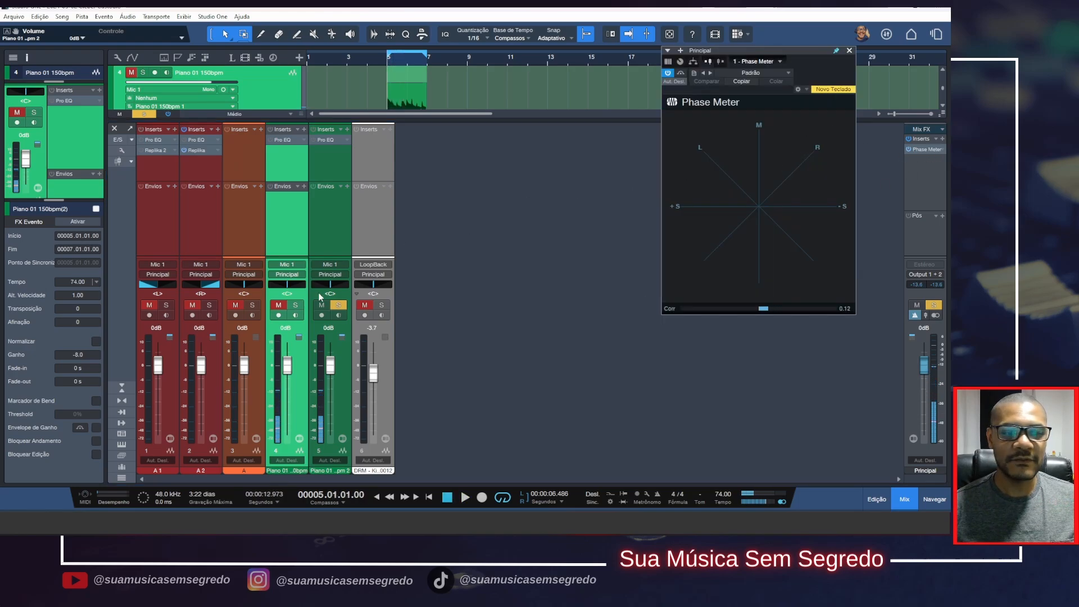
Step: Add the Piano 01 150bpm track to the solo and play both centered piano tracks together
{"action": "left_click", "coordinate": [292, 305]}
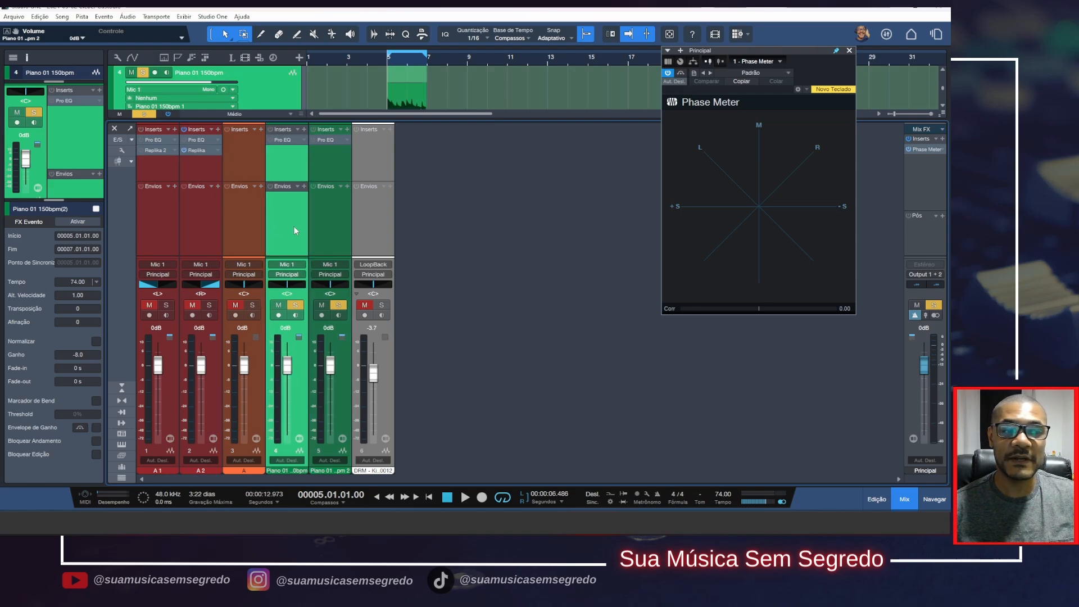
{"action": "key", "text": "space"}
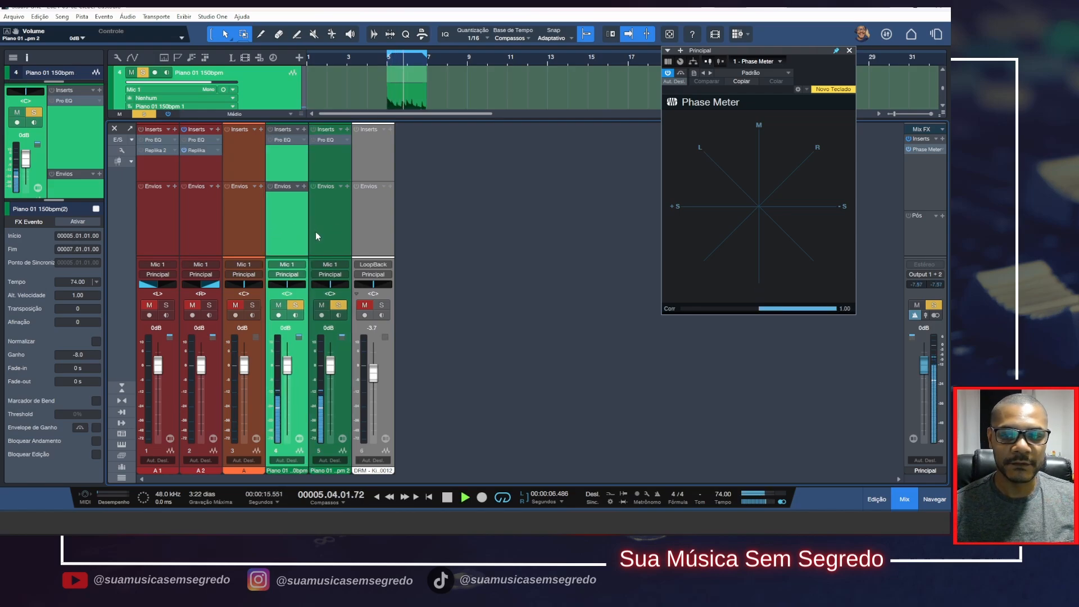
{"action": "key", "text": "space"}
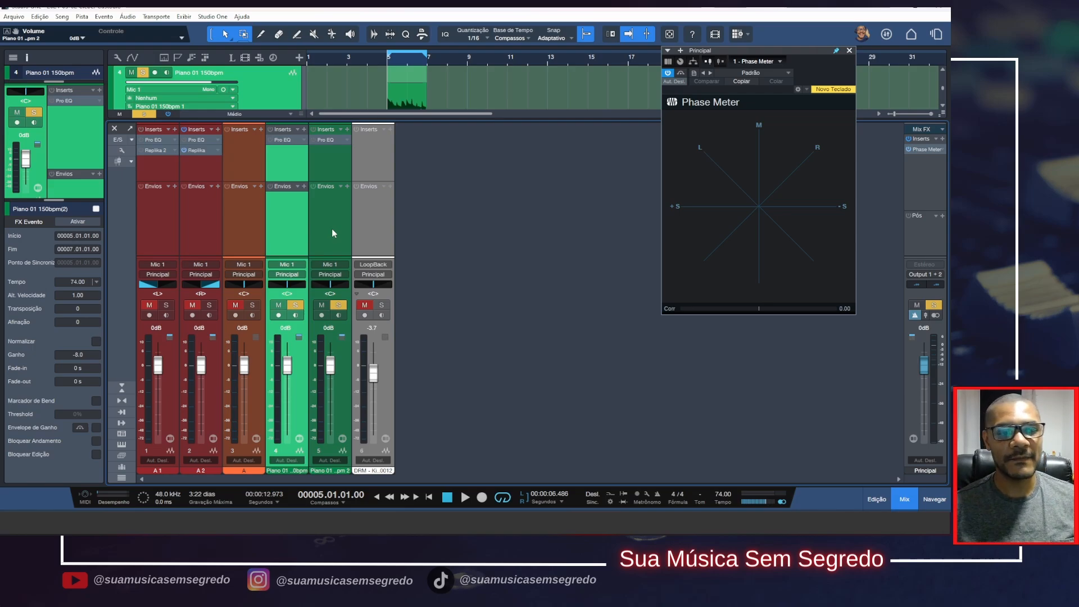
Step: Pan the first piano track fully left and the second fully right, and play the pair against the Phase Meter
{"action": "left_click_drag", "start_coordinate": [288, 286], "coordinate": [321, 296]}
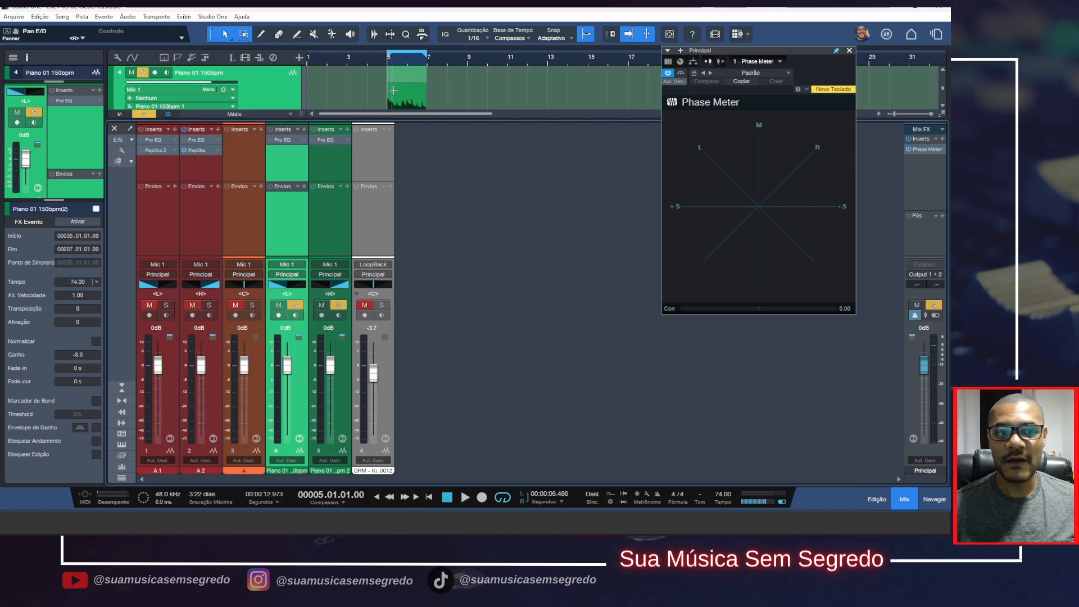
{"action": "key", "text": "space"}
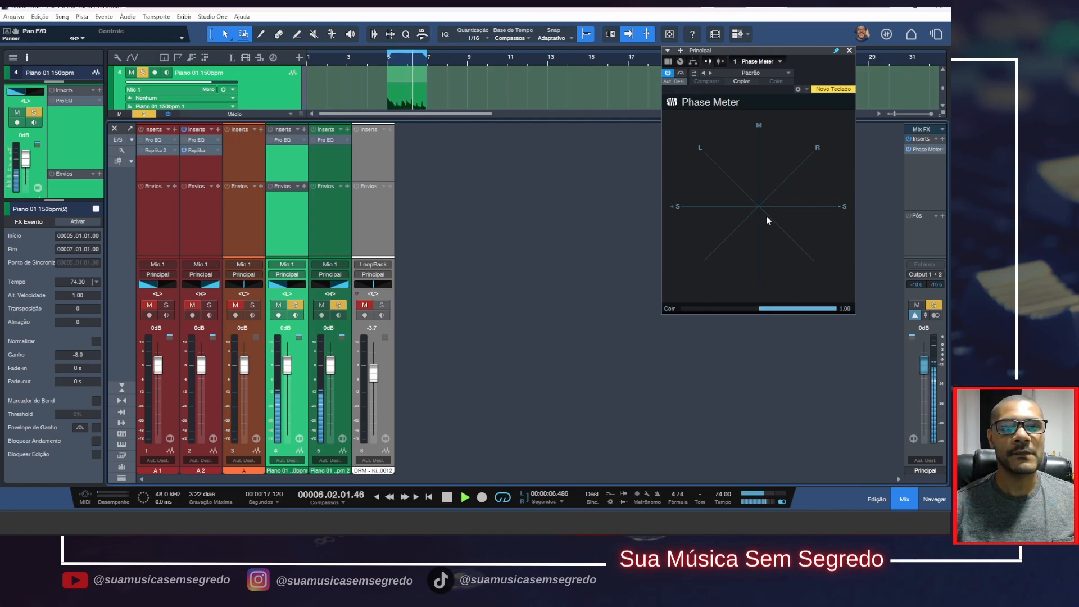
{"action": "key", "text": "space"}
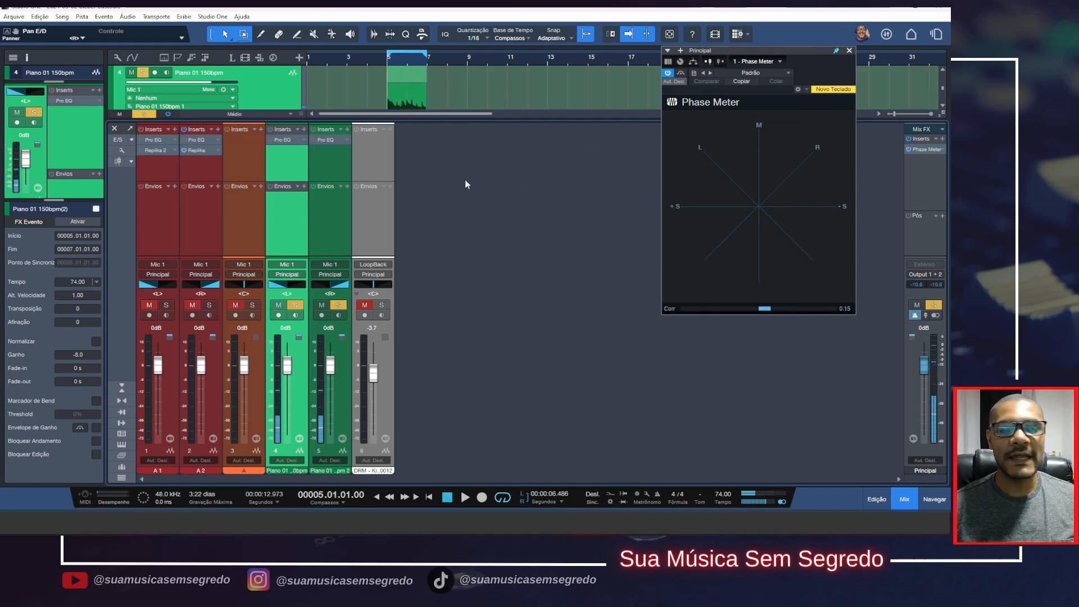
Step: Re-enable the Pro EQ on both piano tracks, review their curves, and play the pair against the Phase Meter
{"action": "left_click", "coordinate": [285, 140]}
{"action": "left_click_drag", "start_coordinate": [643, 131], "coordinate": [616, 90]}
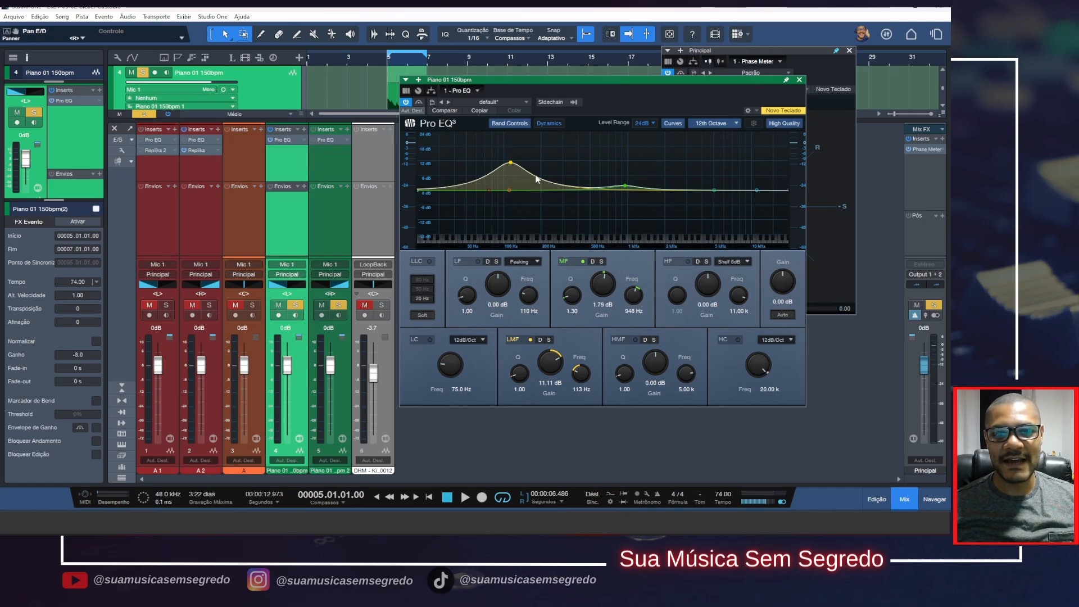
{"action": "left_click", "coordinate": [336, 140]}
{"action": "left_click", "coordinate": [314, 139]}
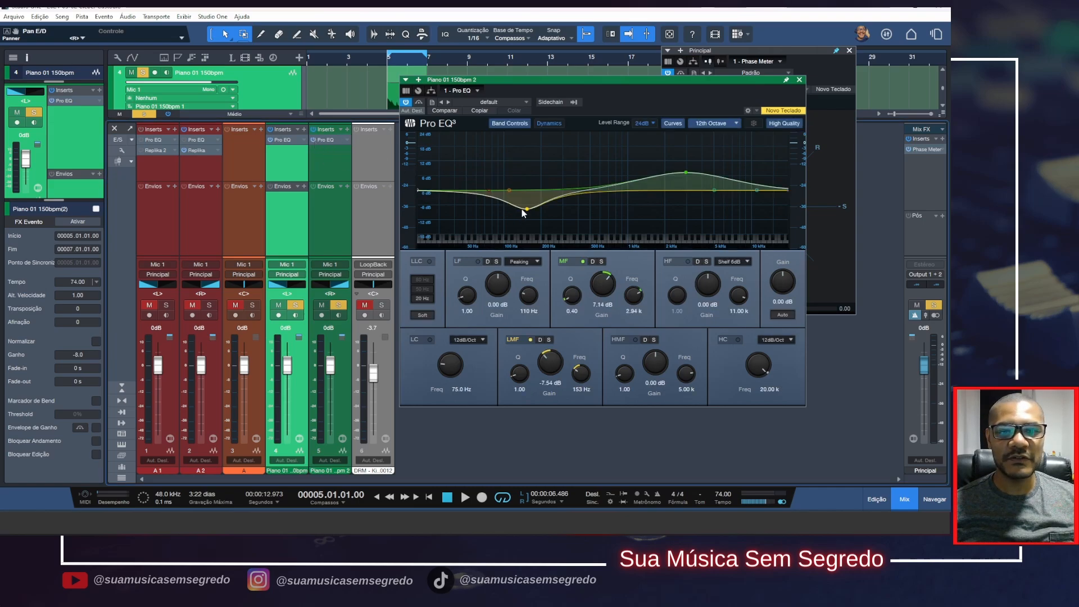
{"action": "left_click", "coordinate": [799, 79]}
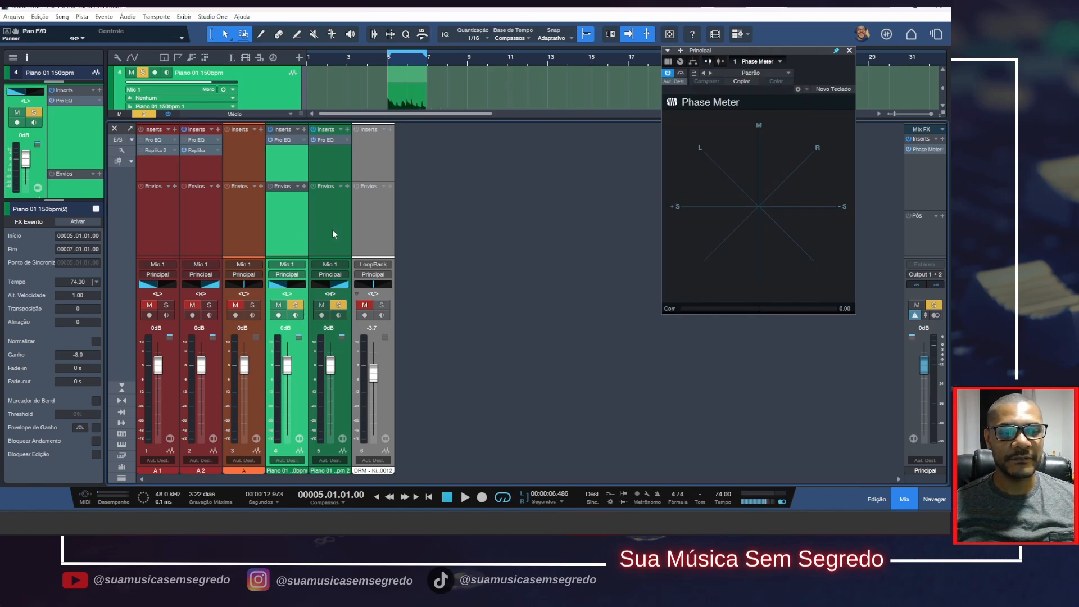
{"action": "key", "text": "space"}
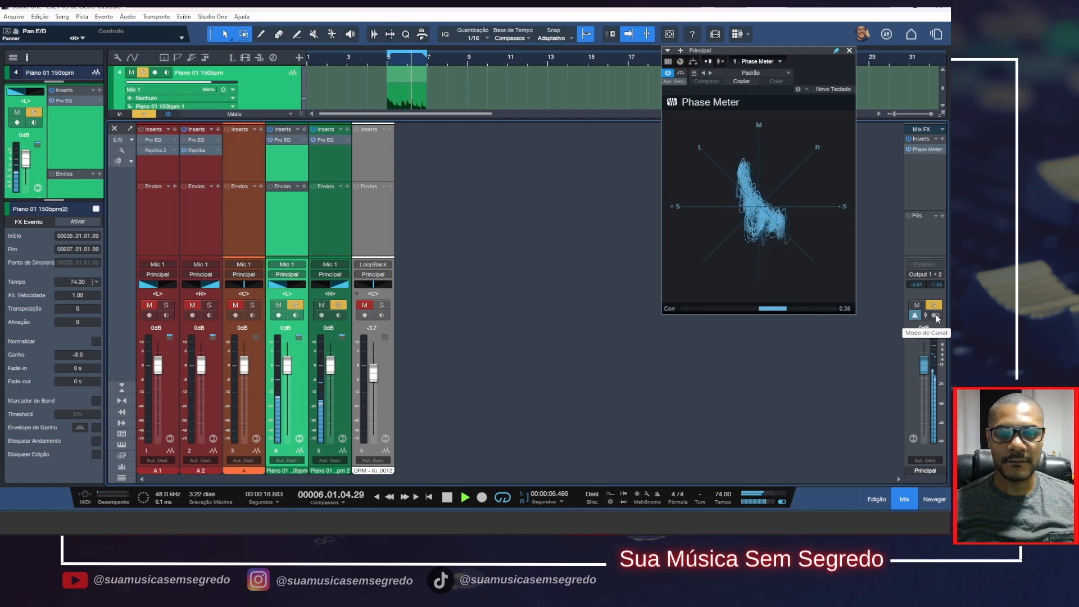
{"action": "key", "text": "space"}
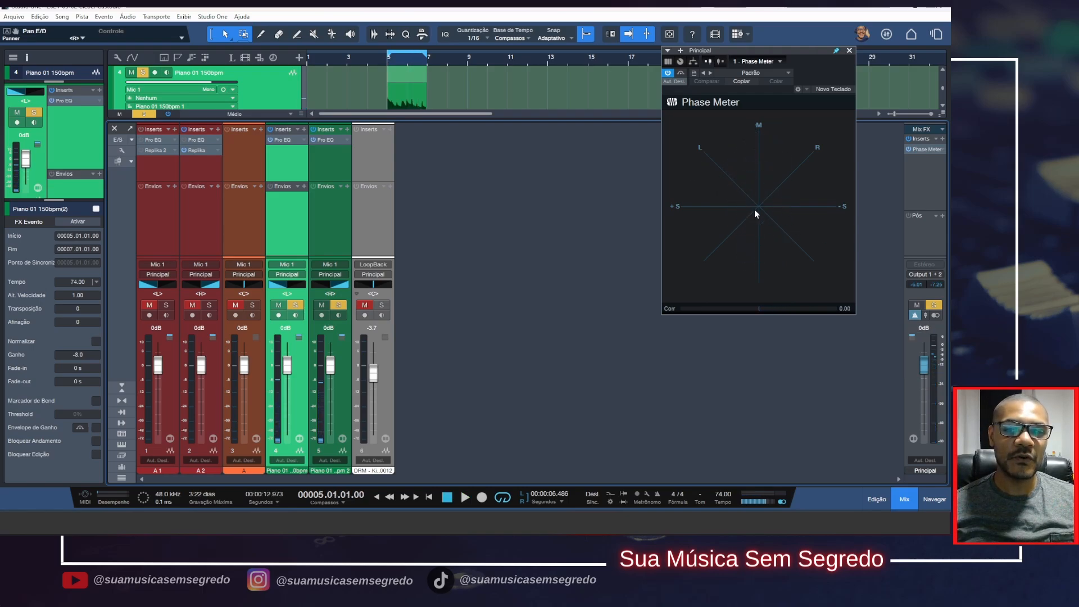
Step: Play the equalized piano pair while switching the Principal output's channel mode between mono and stereo to compare
{"action": "left_click", "coordinate": [936, 315]}
{"action": "left_click", "coordinate": [936, 315]}
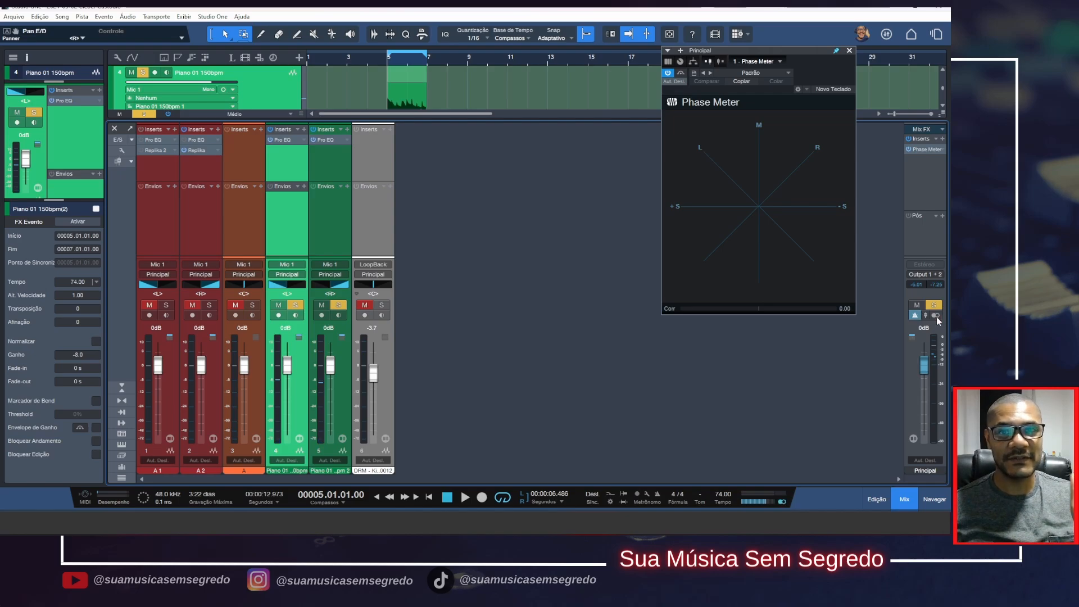
{"action": "key", "text": "space"}
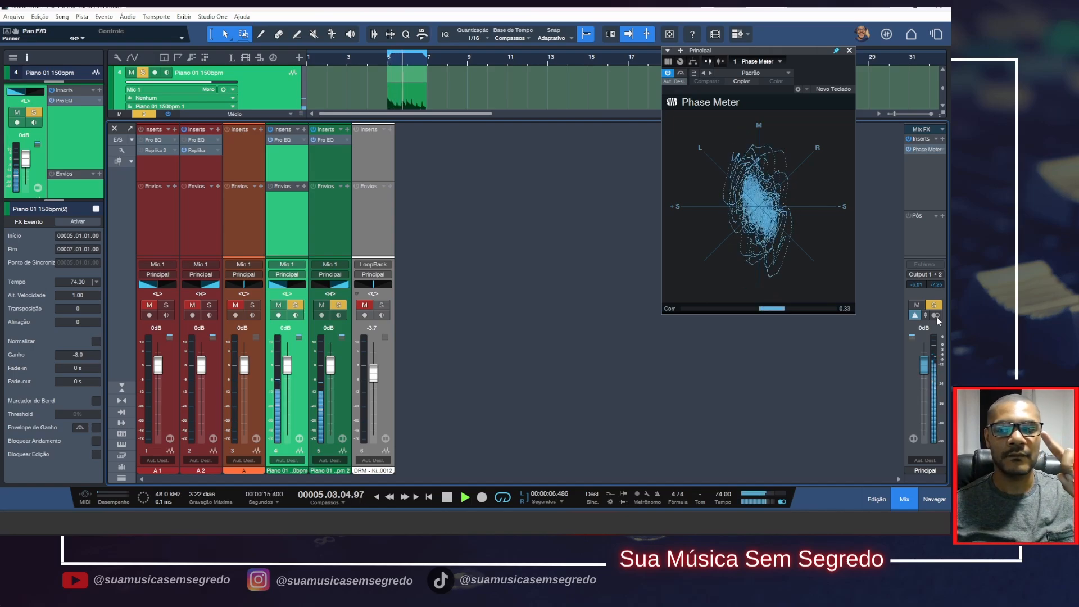
{"action": "left_click", "coordinate": [936, 316]}
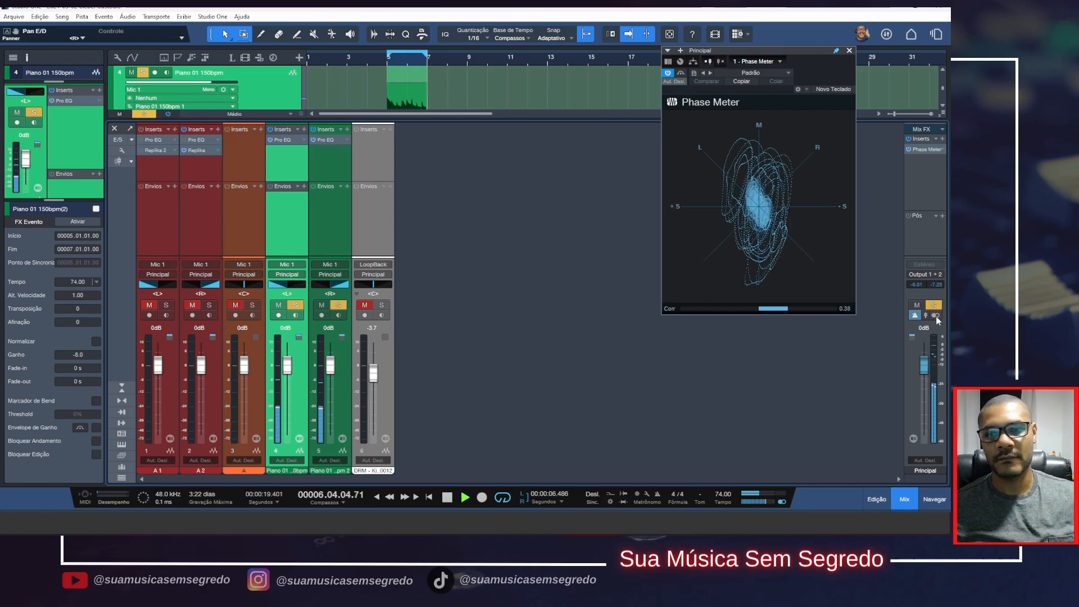
{"action": "key", "text": "space"}
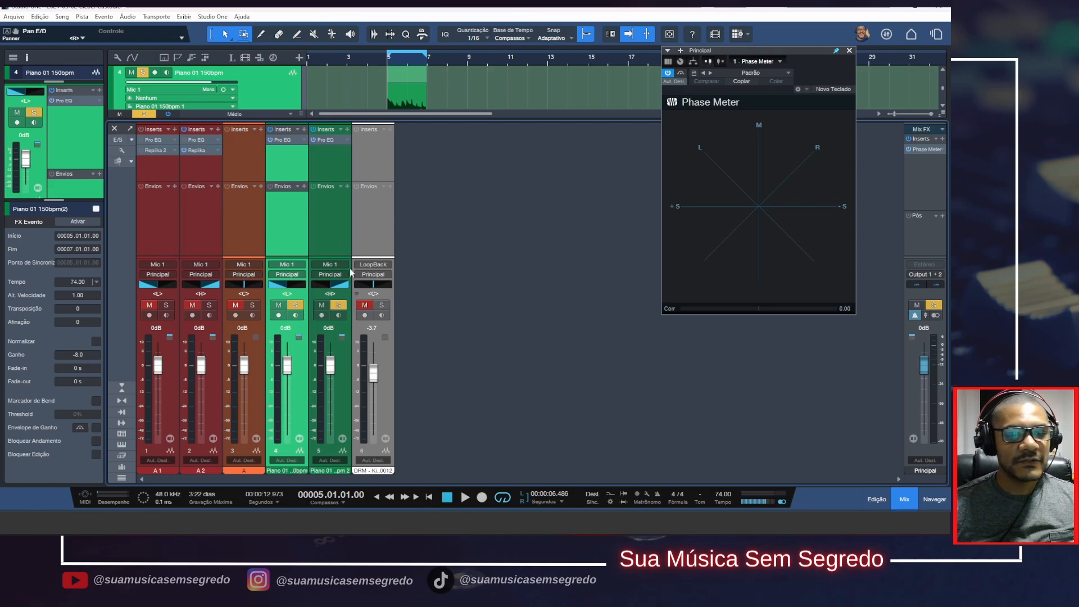
Step: Lower the first piano track to about -7 dB and pan the second to R53, monitoring the balance during playback
{"action": "key", "text": "space"}
{"action": "left_click_drag", "start_coordinate": [287, 366], "coordinate": [288, 381]}
{"action": "mouse_move", "coordinate": [350, 283]}
{"action": "left_mouse_down"}
{"action": "mouse_move", "coordinate": [341, 289]}
{"action": "mouse_move", "coordinate": [356, 289]}
{"action": "left_mouse_up"}
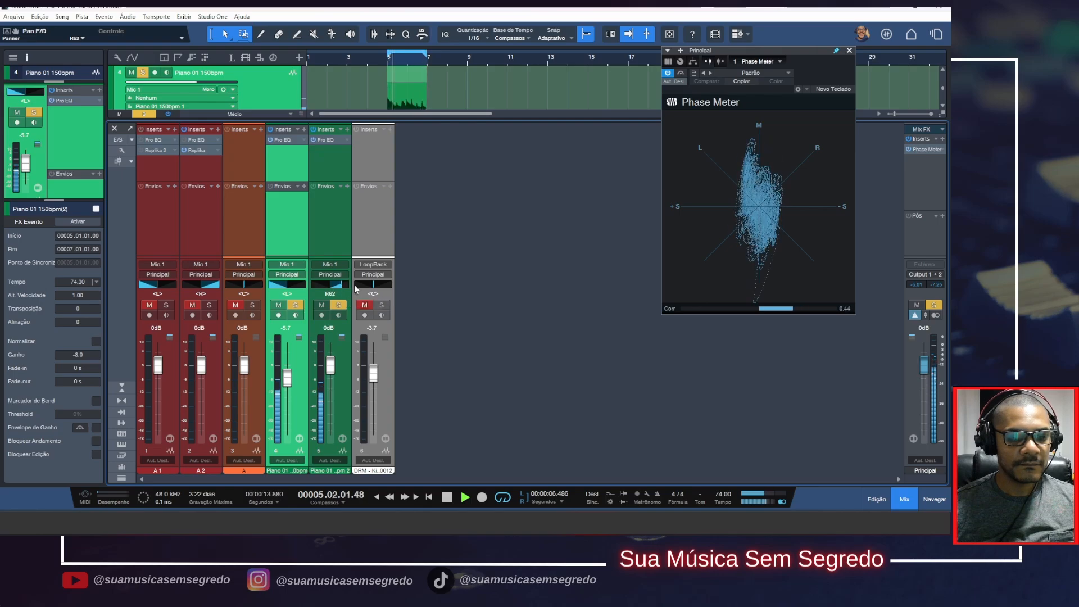
{"action": "key", "text": "space"}
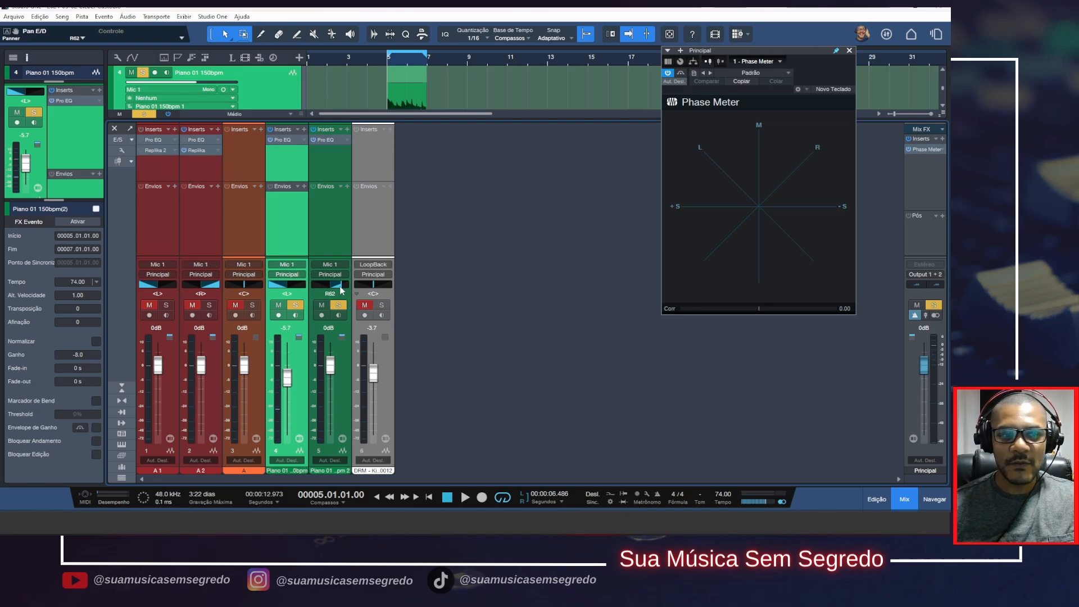
{"action": "scroll", "coordinate": [342, 285], "scroll_direction": "down", "scroll_amount": 5}
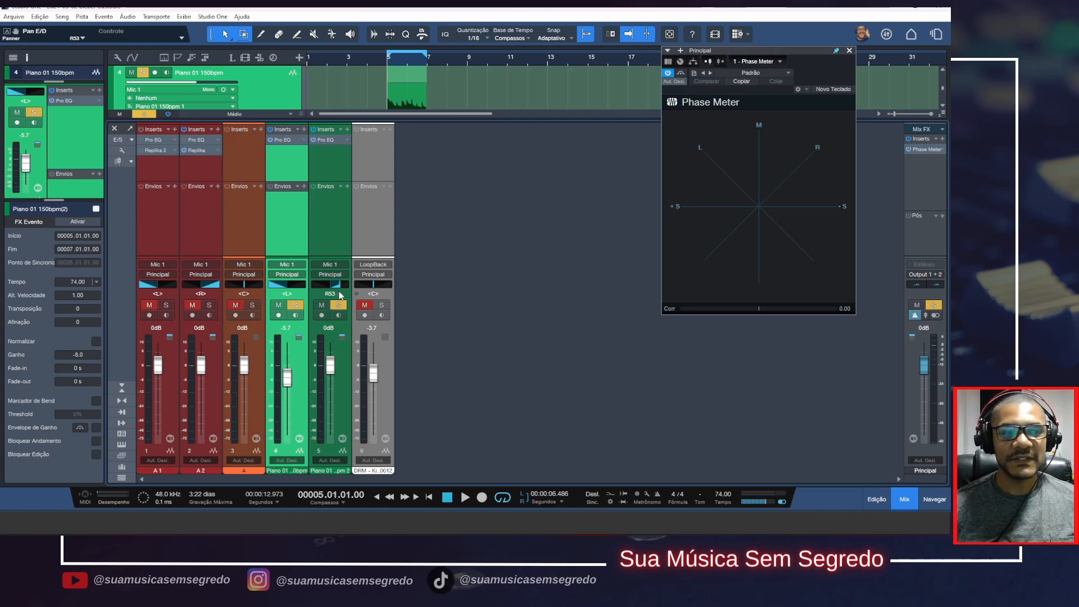
{"action": "left_click_drag", "start_coordinate": [288, 379], "coordinate": [290, 384]}
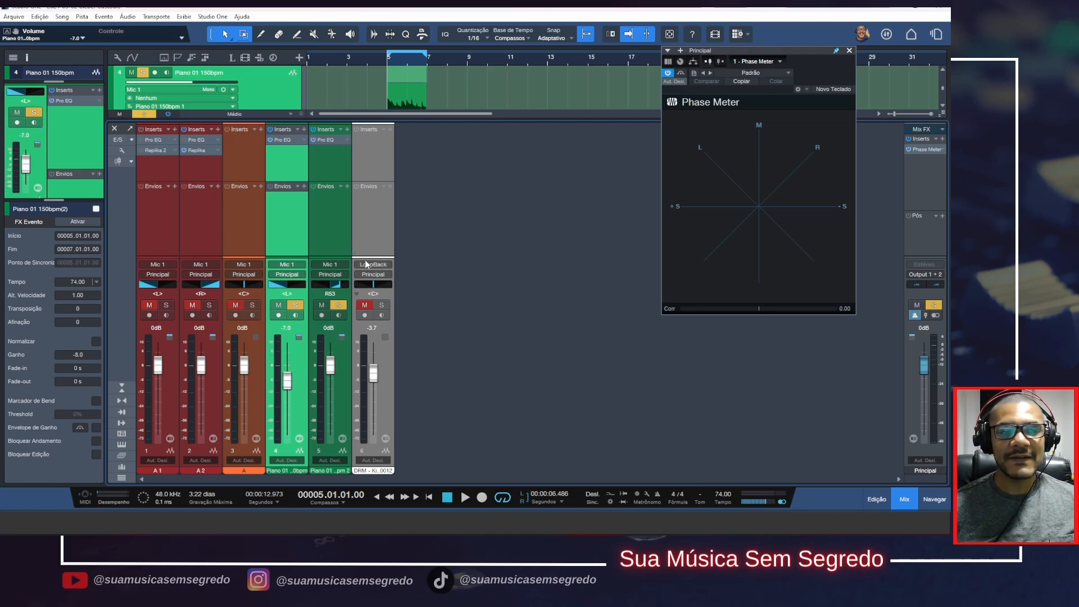
{"action": "key", "text": "space"}
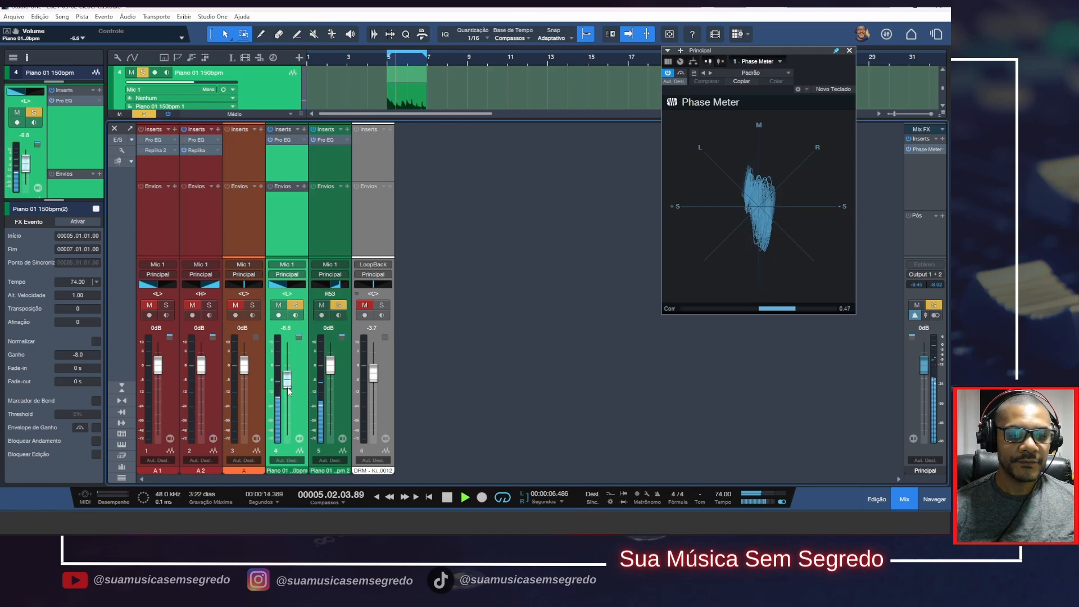
{"action": "key", "text": "space"}
Step: Play the rebalanced pianos with the Principal output in mono, and switch it back to stereo during playback
{"action": "left_click", "coordinate": [935, 317]}
{"action": "key", "text": "space"}
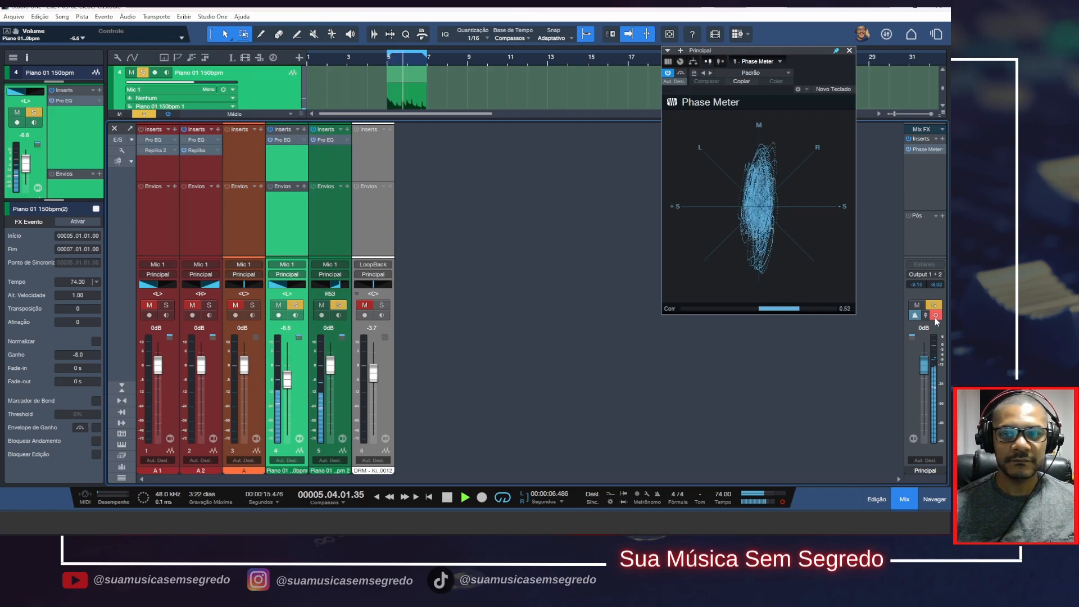
{"action": "left_click", "coordinate": [936, 316]}
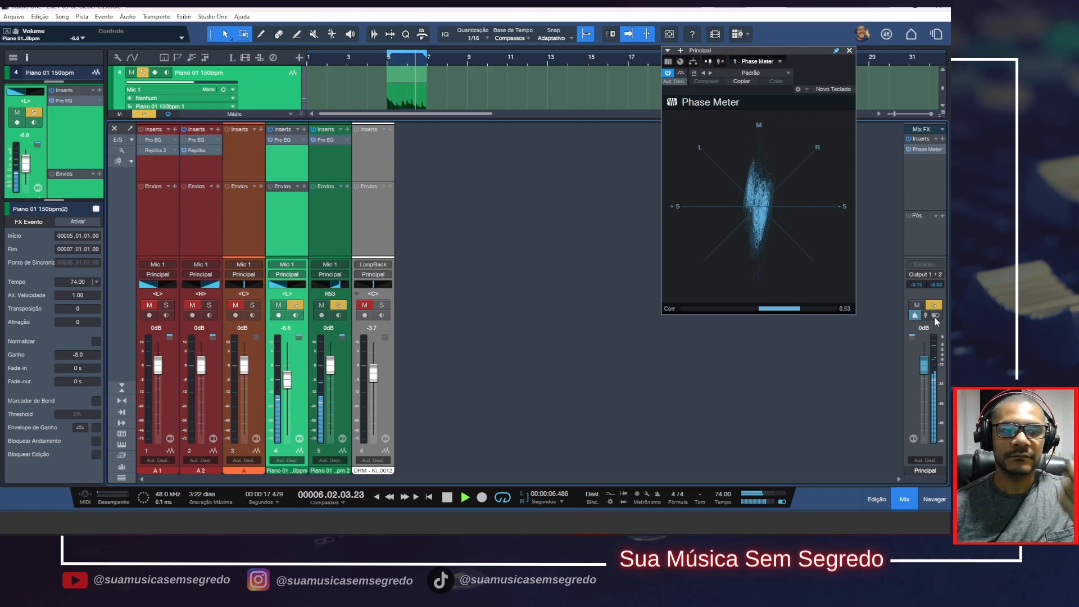
Step: Stop the piano playback, switch to the song with the synth tracks, and briefly play its soloed Bus 1 with Pro-Q 3 bypassed
{"action": "key", "text": "space"}
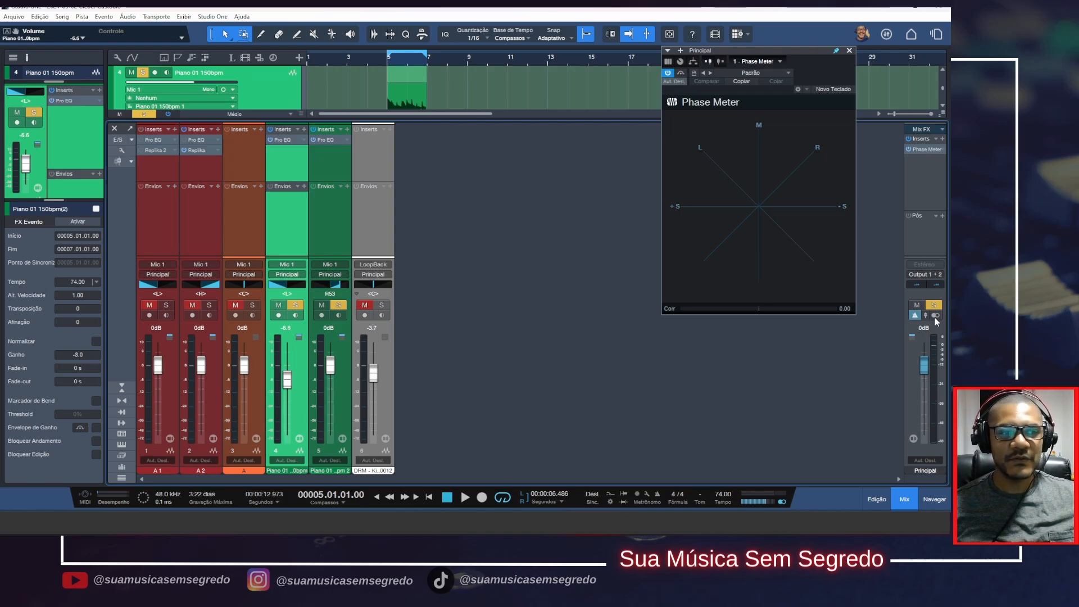
{"action": "left_click", "coordinate": [344, 221]}
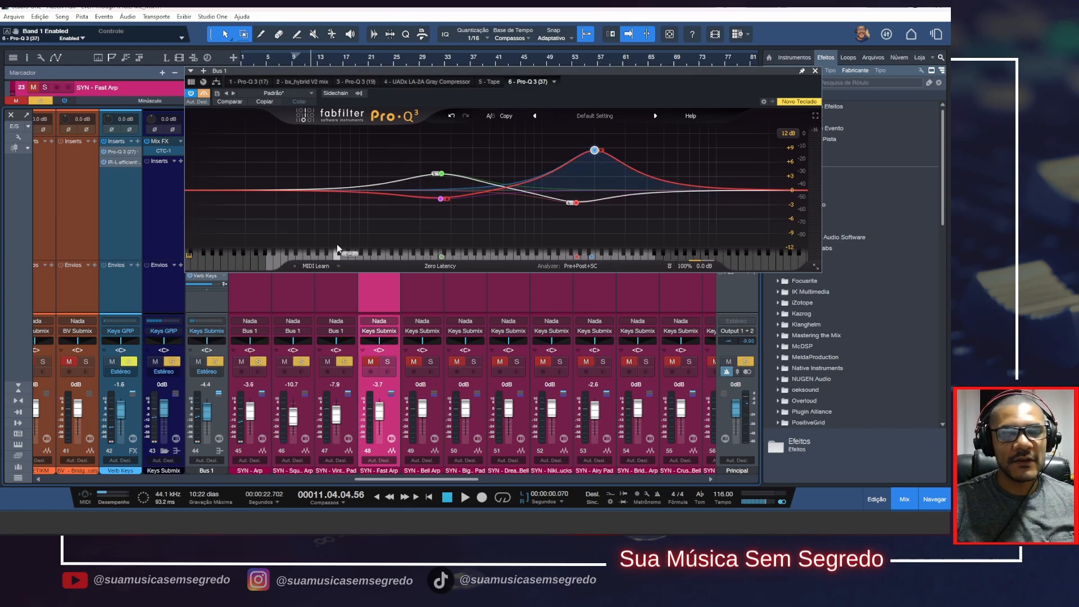
{"action": "key", "text": "space"}
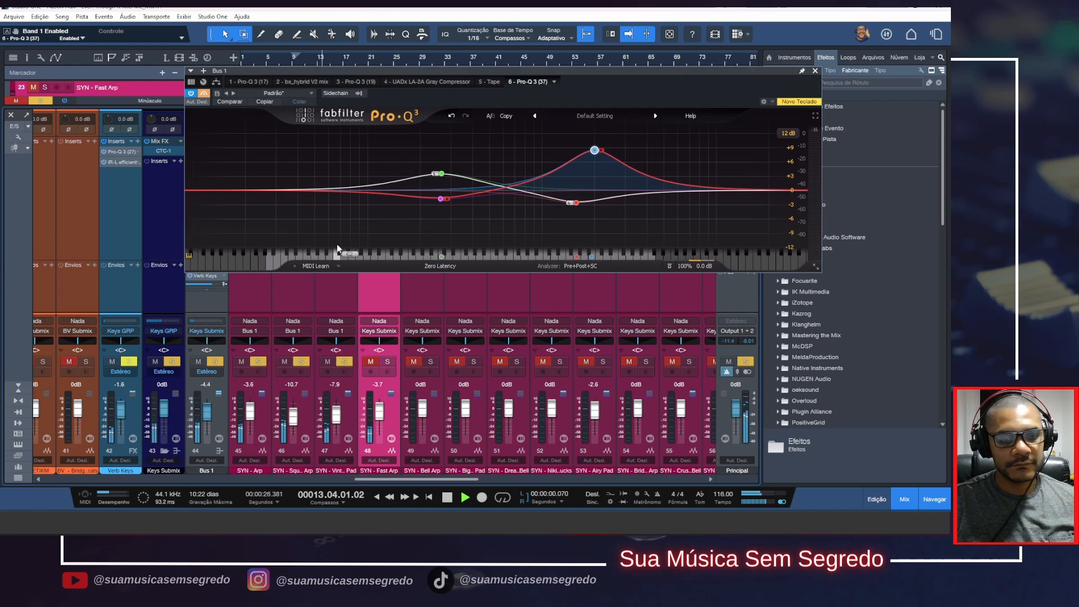
{"action": "key", "text": "space"}
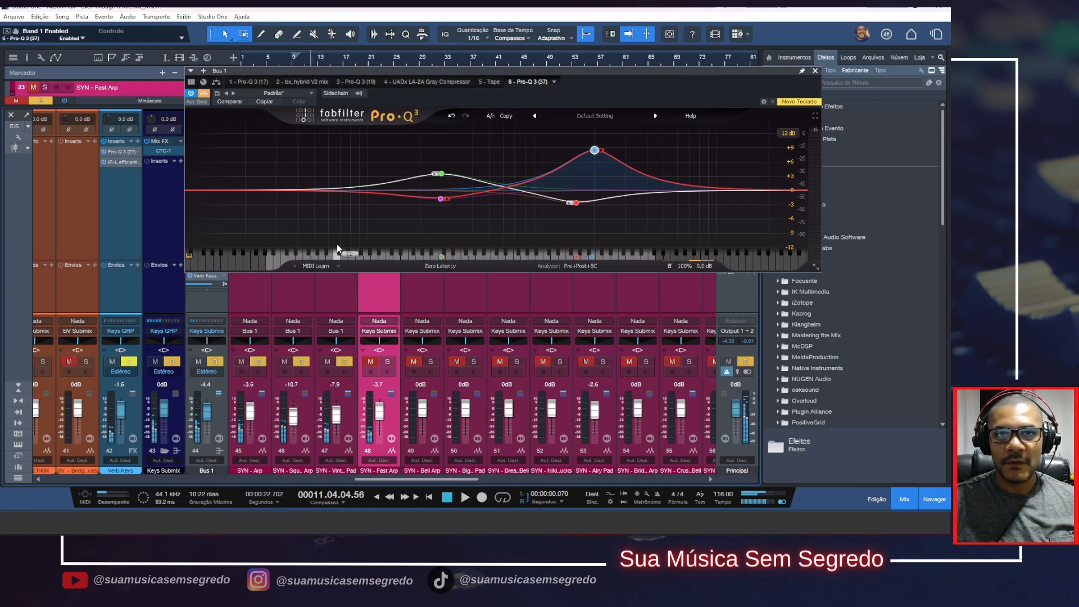
Step: Examine the contrasting left and right channel boosts and cuts in Bus 1's Pro-Q 3, around 260 Hz and 2 kHz
{"action": "left_click", "coordinate": [443, 174]}
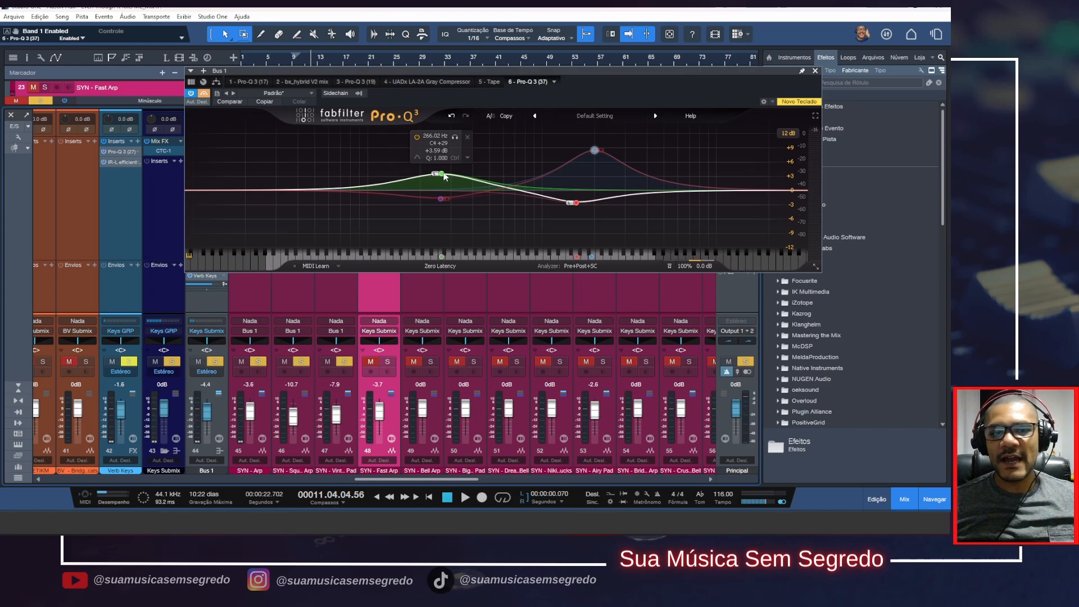
{"action": "left_click", "coordinate": [441, 199]}
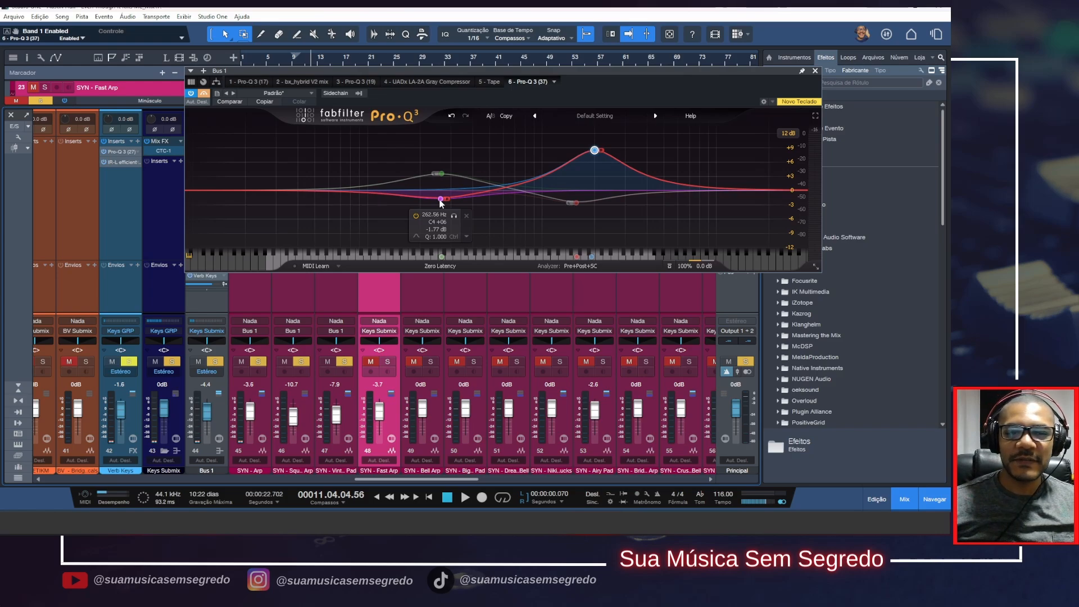
{"action": "left_click", "coordinate": [595, 151]}
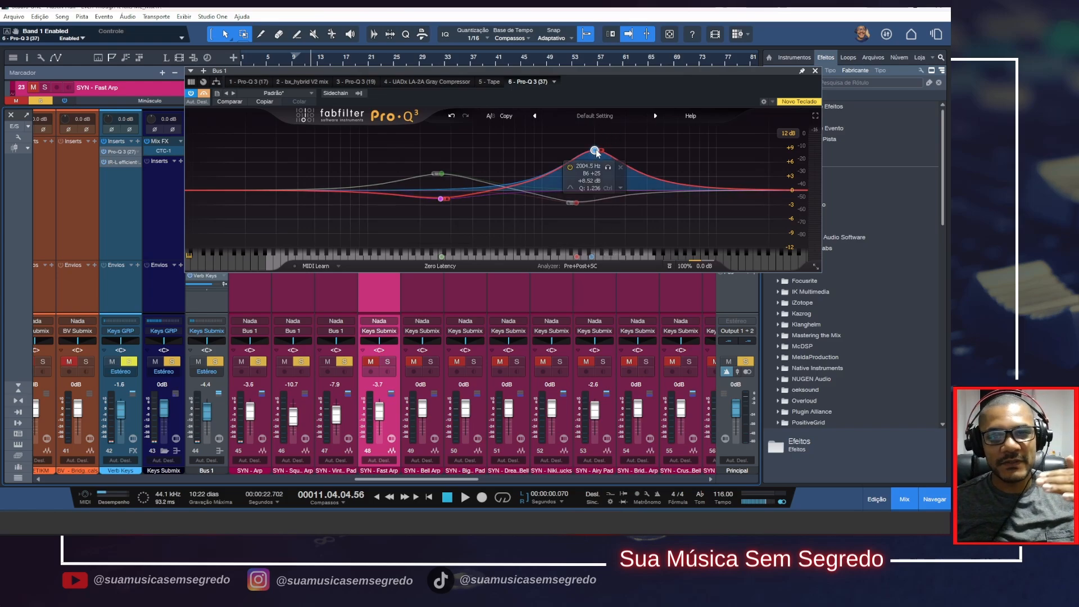
{"action": "left_click", "coordinate": [574, 202]}
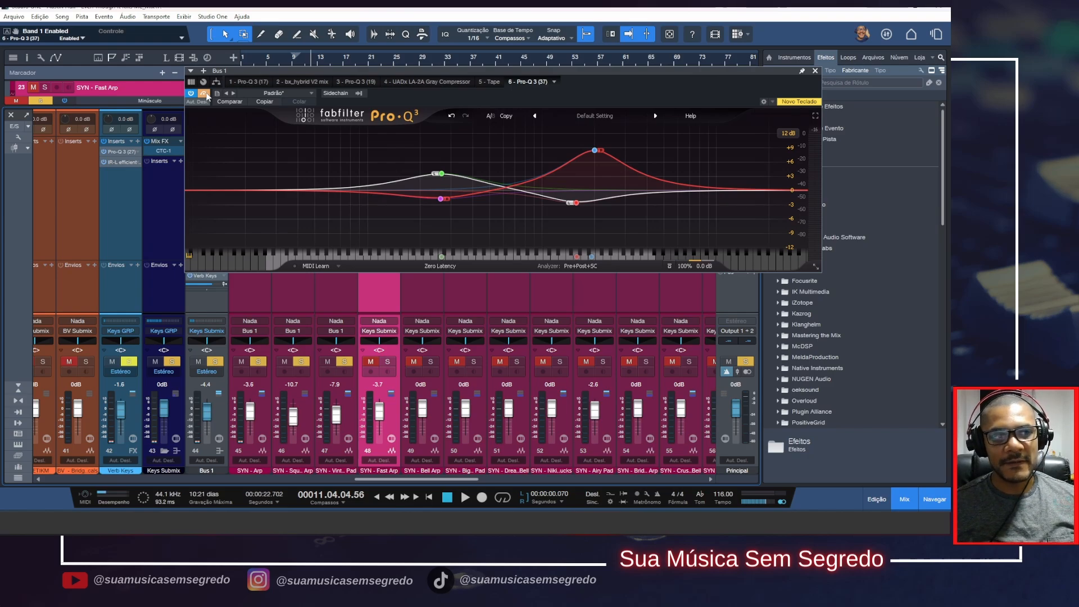
Step: Play the soloed Bus 1 while switching its Pro-Q 3 between bypassed and active to compare the stereo image
{"action": "key", "text": "space"}
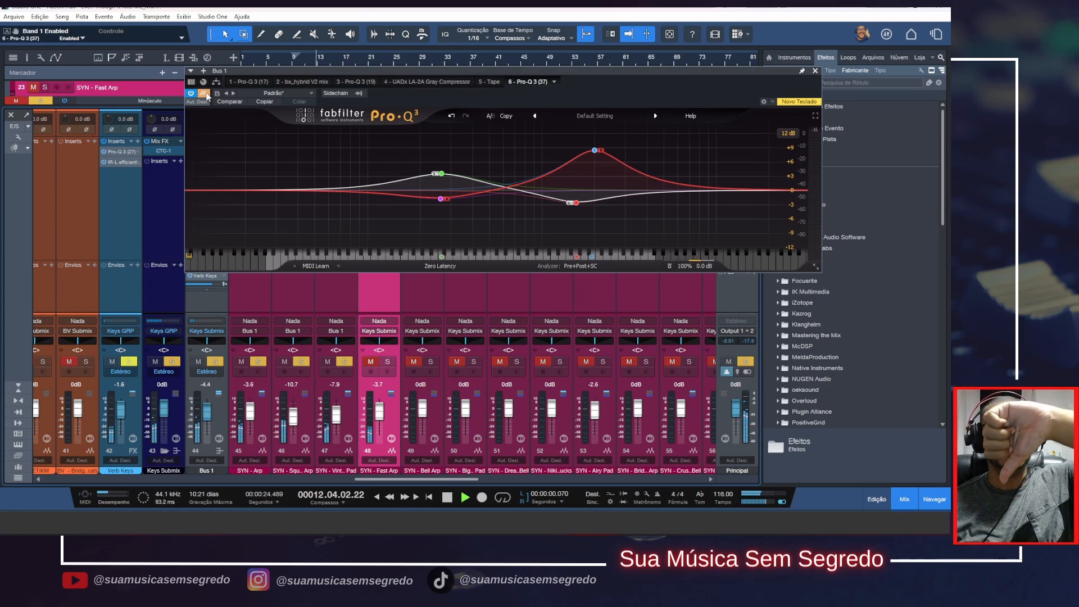
{"action": "left_click", "coordinate": [206, 95]}
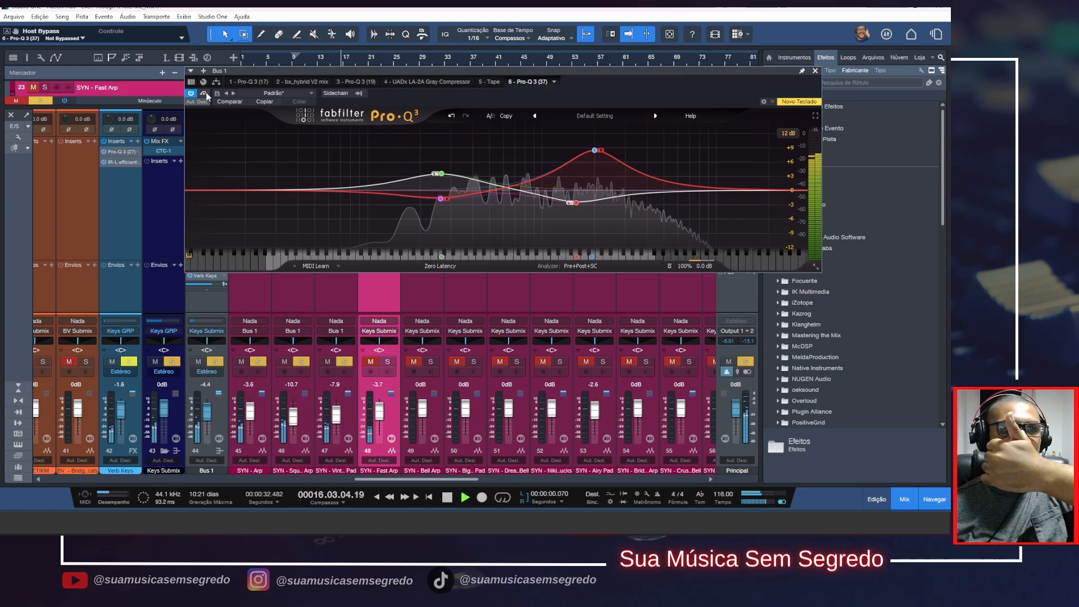
{"action": "left_click", "coordinate": [204, 93]}
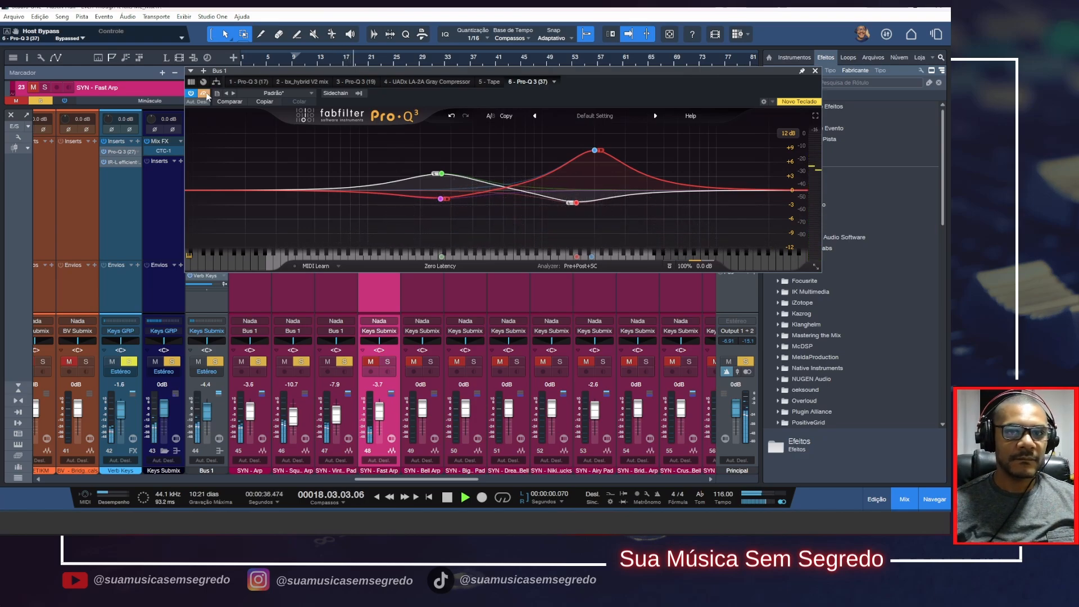
{"action": "key", "text": "space"}
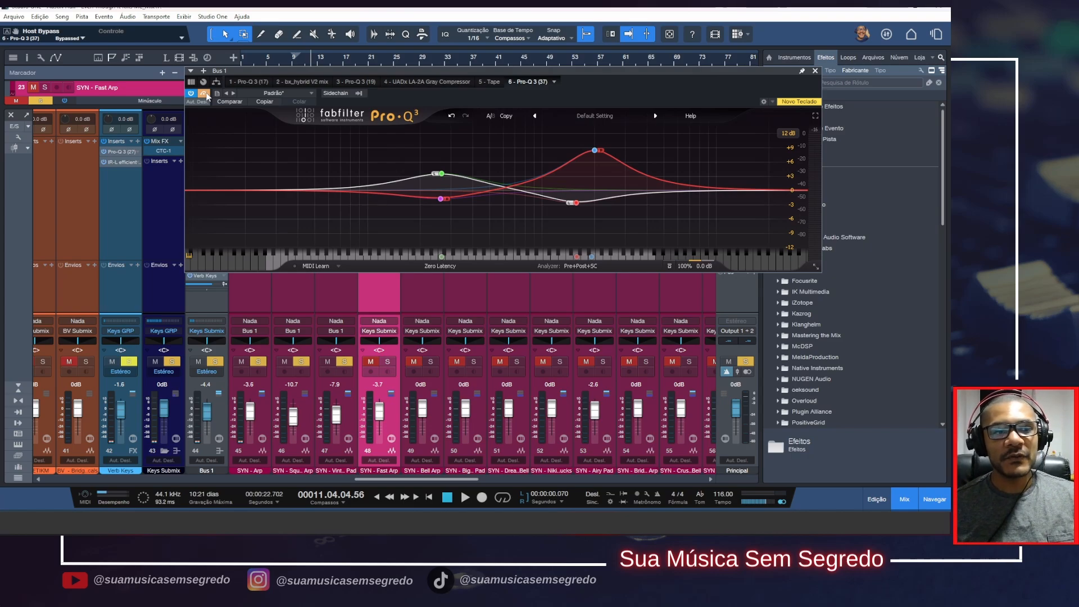
Step: Toggle Bus 1's Pro-Q 3 bypass and solo, and briefly play the bus soloed with the EQ bypassed
{"action": "left_click", "coordinate": [205, 94]}
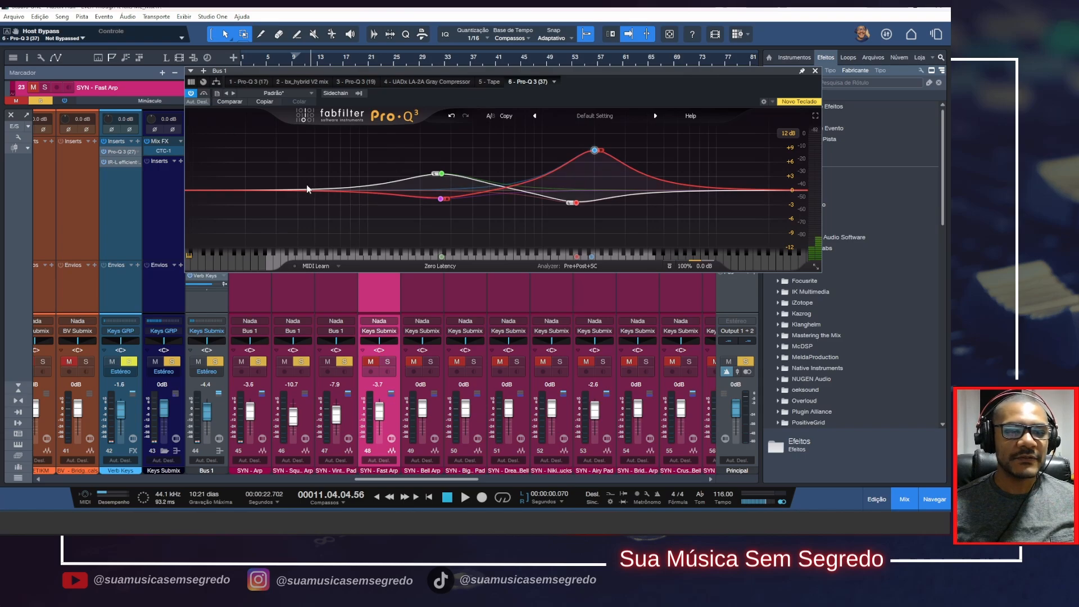
{"action": "left_click", "coordinate": [216, 362]}
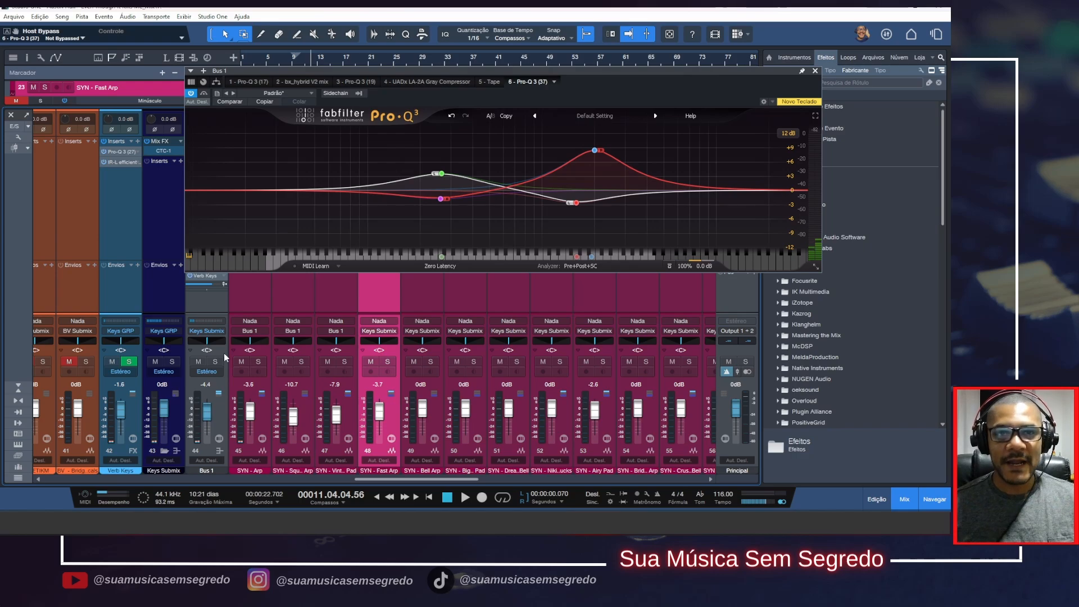
{"action": "left_click", "coordinate": [203, 93]}
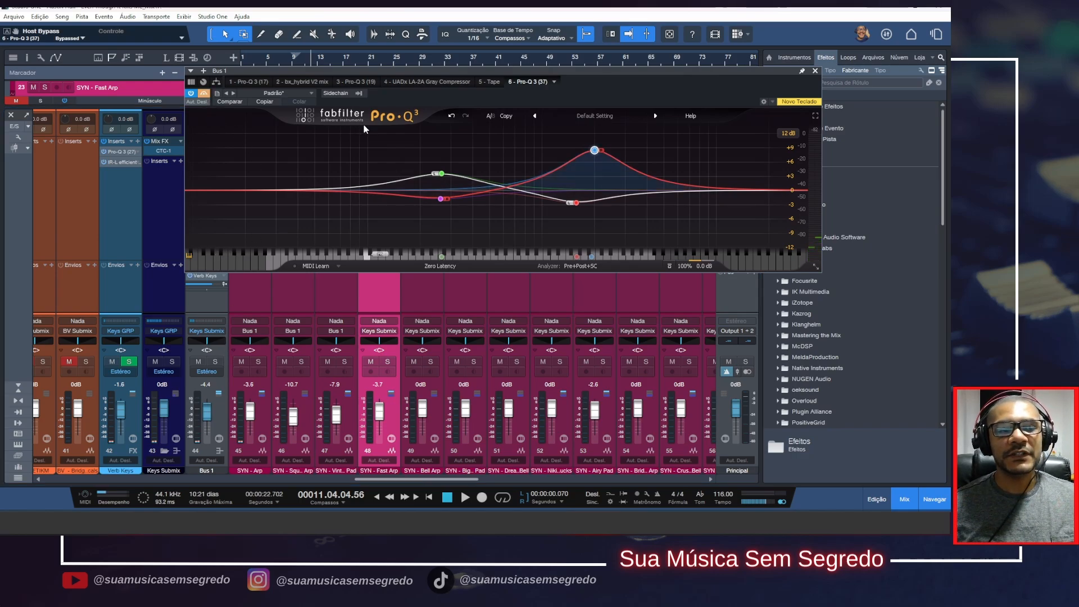
{"action": "left_click", "coordinate": [217, 360]}
{"action": "key", "text": "space"}
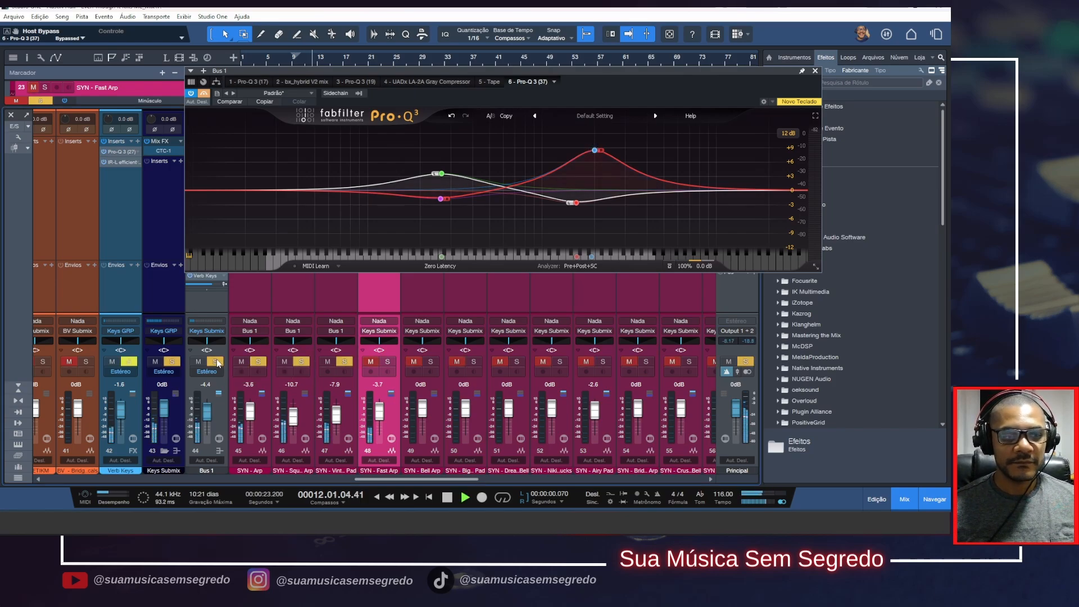
{"action": "key", "text": "space"}
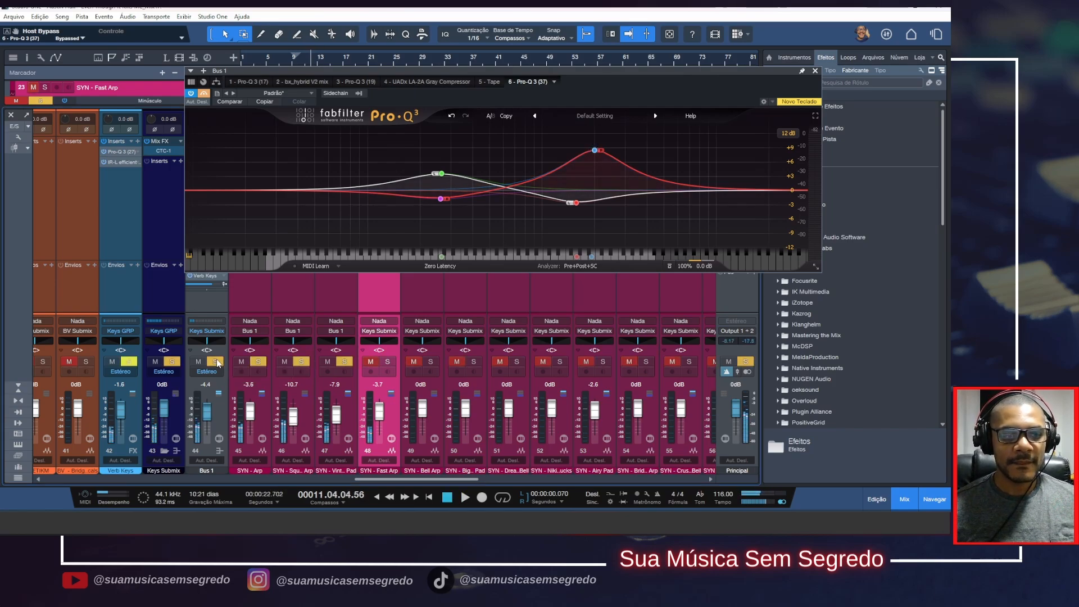
Step: Unsolo Bus 1 and play the full mix, switching the bus's Pro-Q 3 active and back to bypassed to compare
{"action": "left_click", "coordinate": [217, 360]}
{"action": "key", "text": "space"}
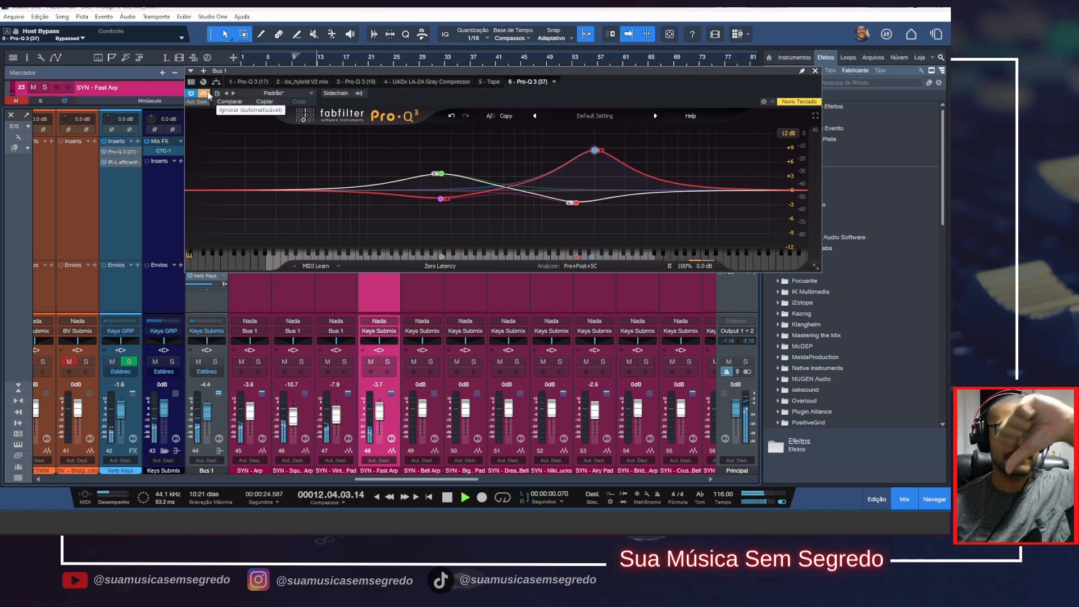
{"action": "left_click", "coordinate": [208, 93]}
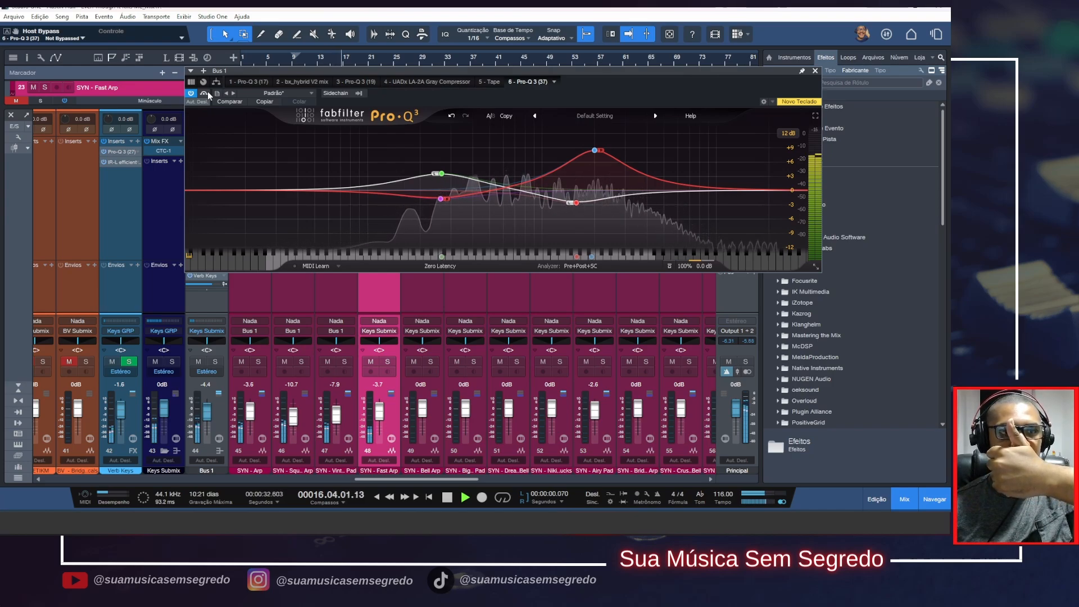
{"action": "left_click", "coordinate": [207, 94]}
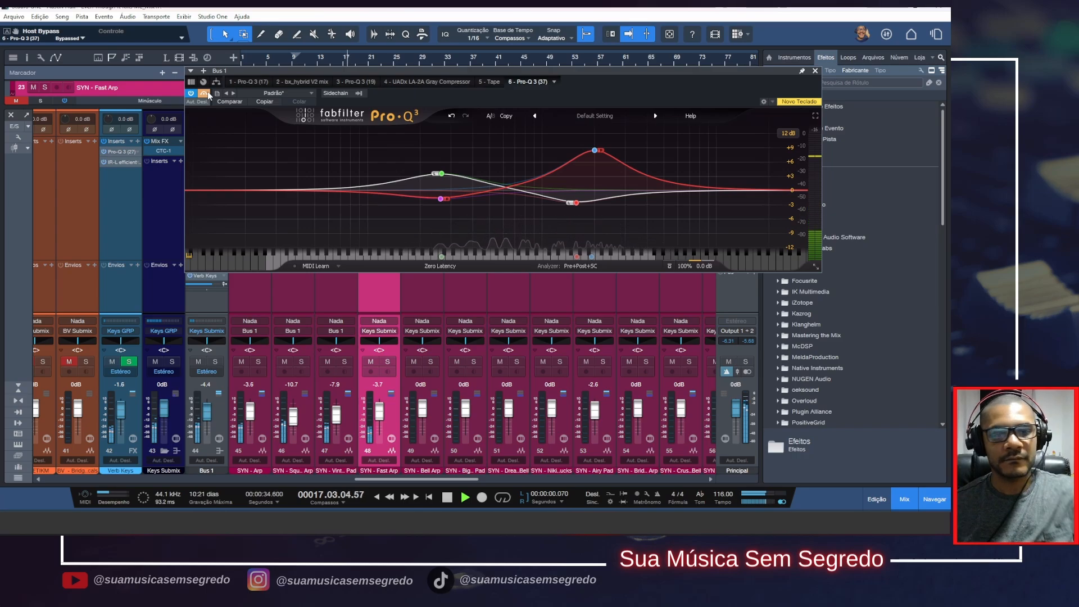
{"action": "key", "text": "space"}
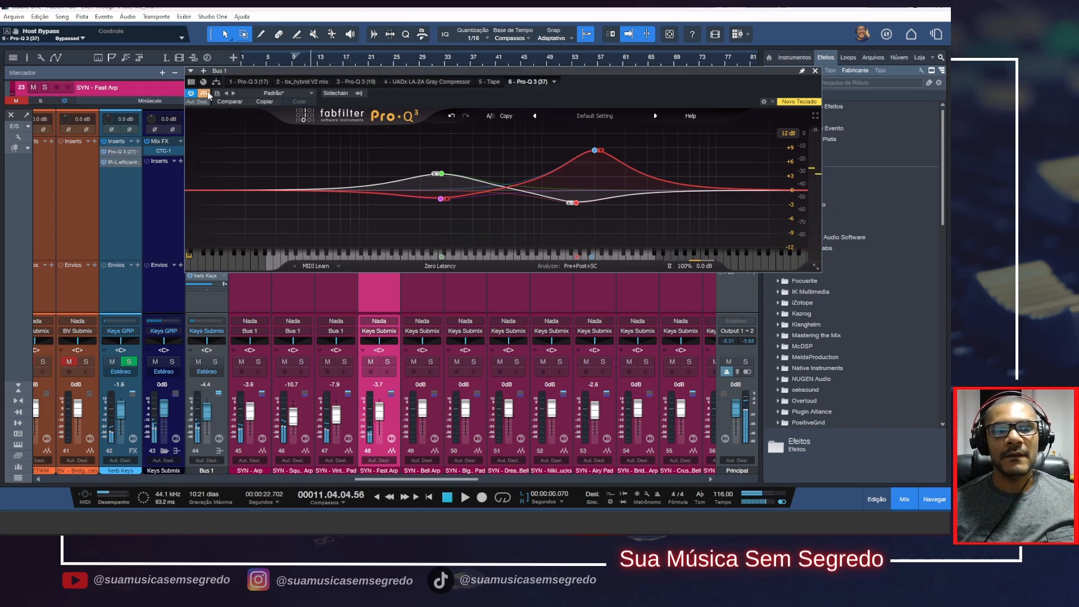